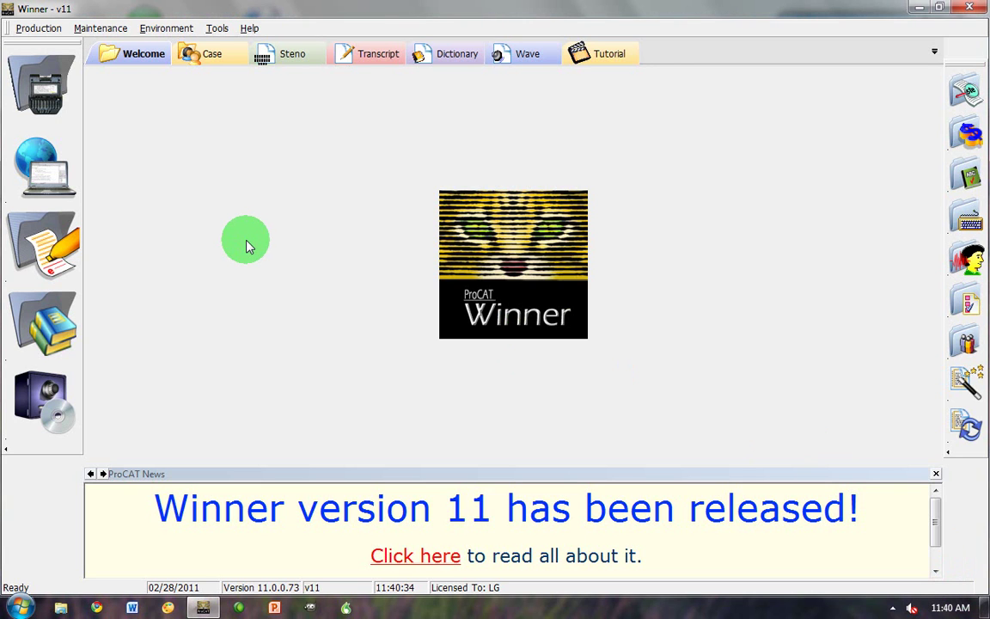
# Switch the UI theme to Office 2007-Lunablue under Environment > UI Theme.
pyautogui.click(158, 31)
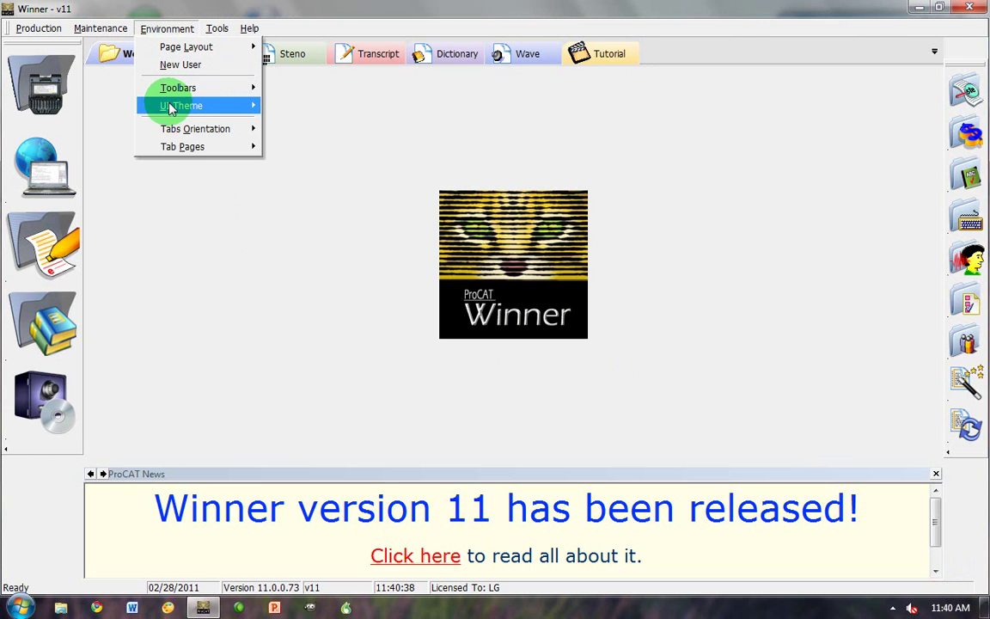
pyautogui.moveTo(172, 109)
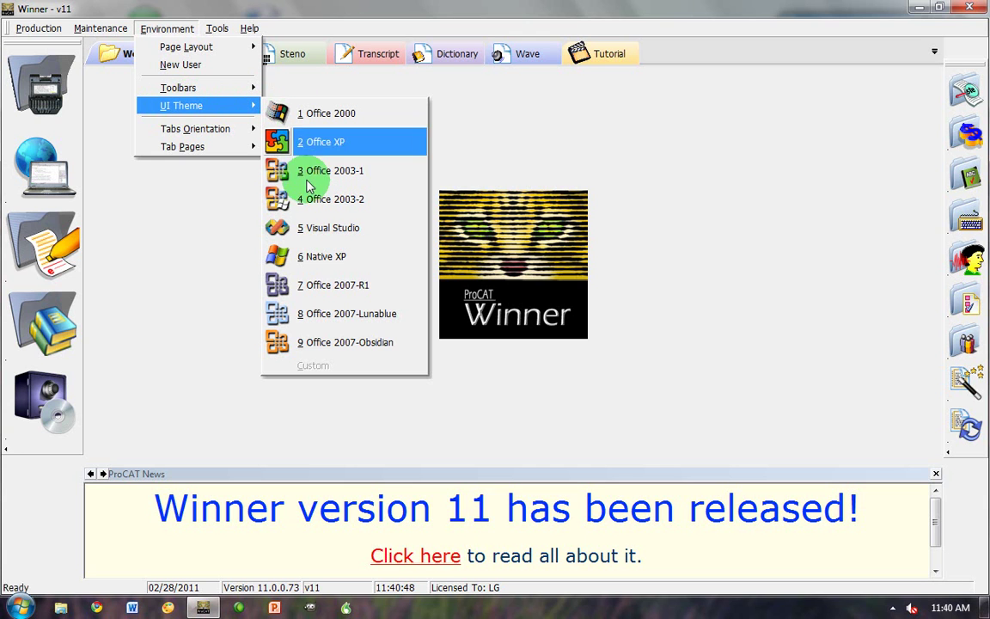
pyautogui.click(329, 316)
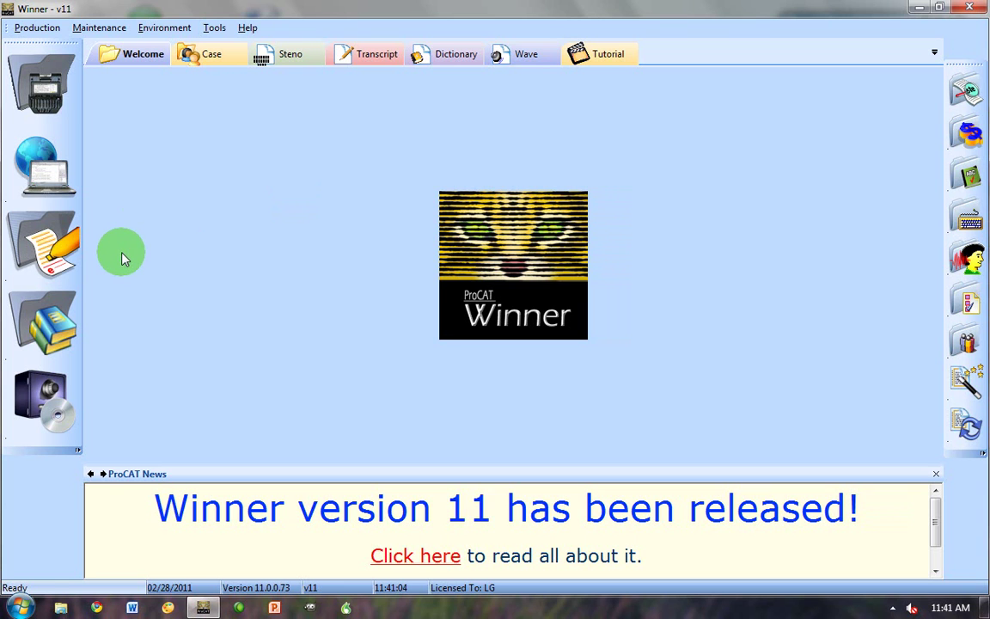
# Launch Winner Editor and open the DEMO.TRP transcript from the Transcript tab.
pyautogui.click(74, 254)
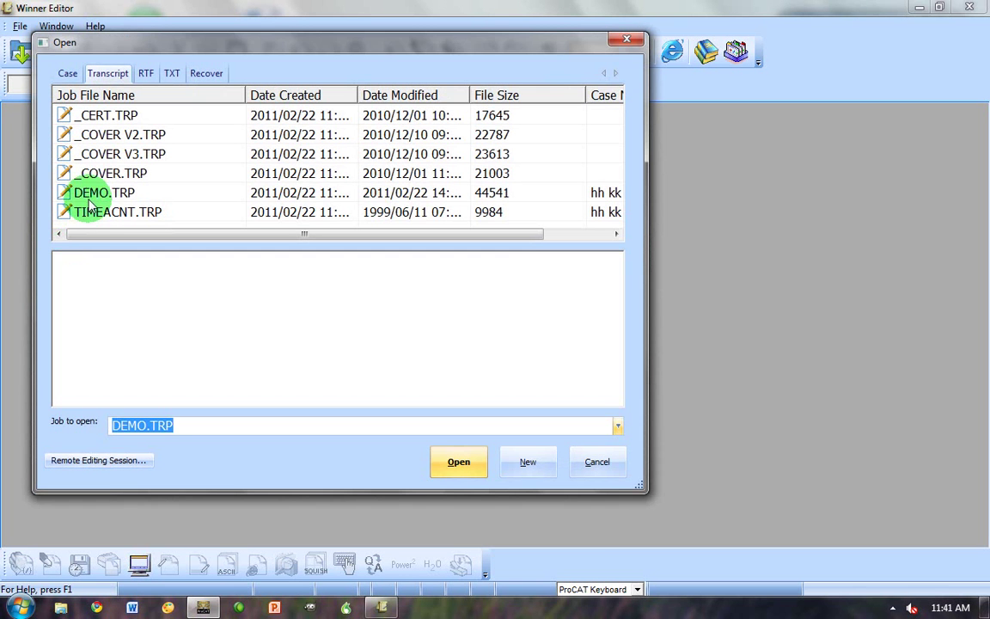
pyautogui.click(88, 192)
pyautogui.click(459, 461)
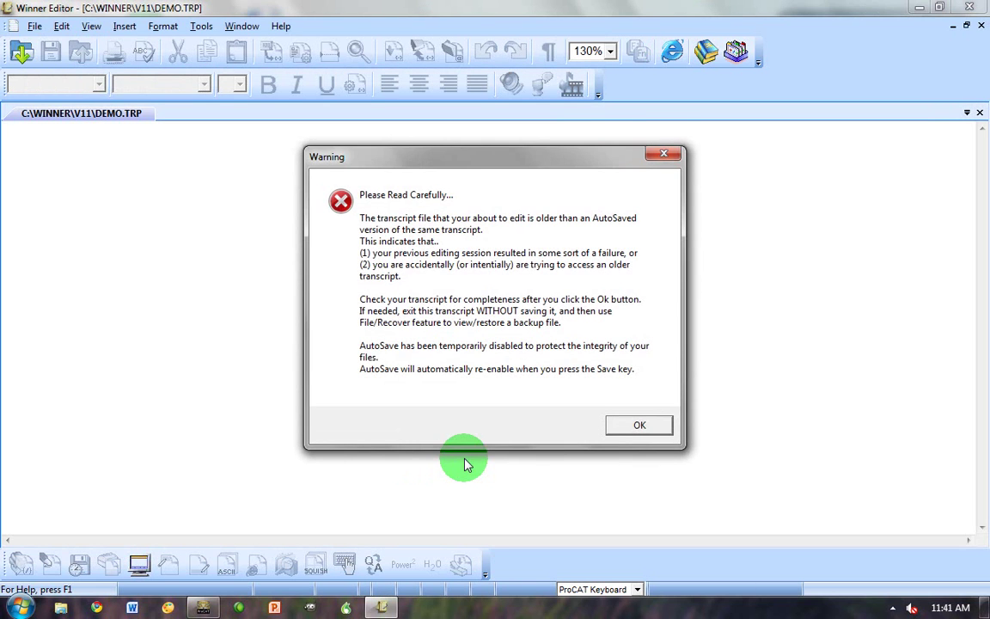
# Acknowledge the AutoSave warning and drag the Steno Notes splitter left to widen it.
pyautogui.click(623, 425)
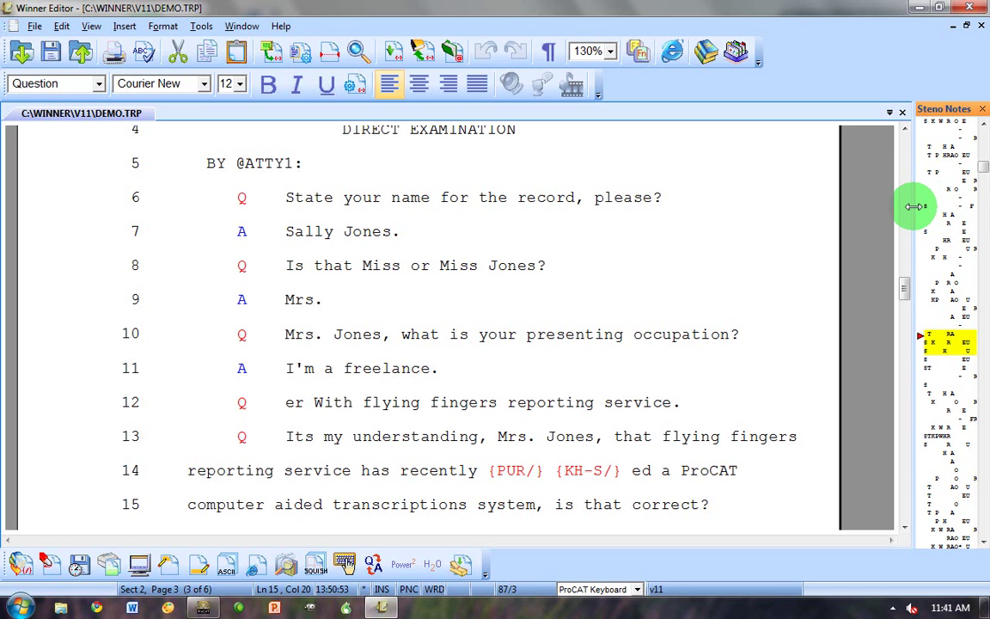
pyautogui.moveTo(913, 207); pyautogui.dragTo(820, 207)
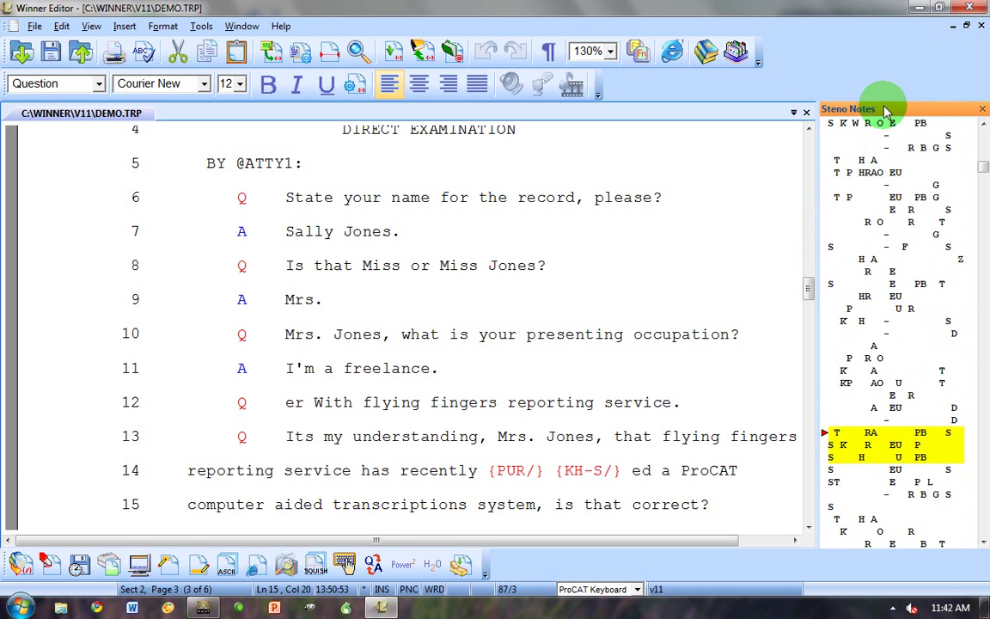
# Undock the Steno Notes panel and dock it on the left of the DEMO.TRP transcript.
pyautogui.moveTo(886, 112); pyautogui.dragTo(978, 326)
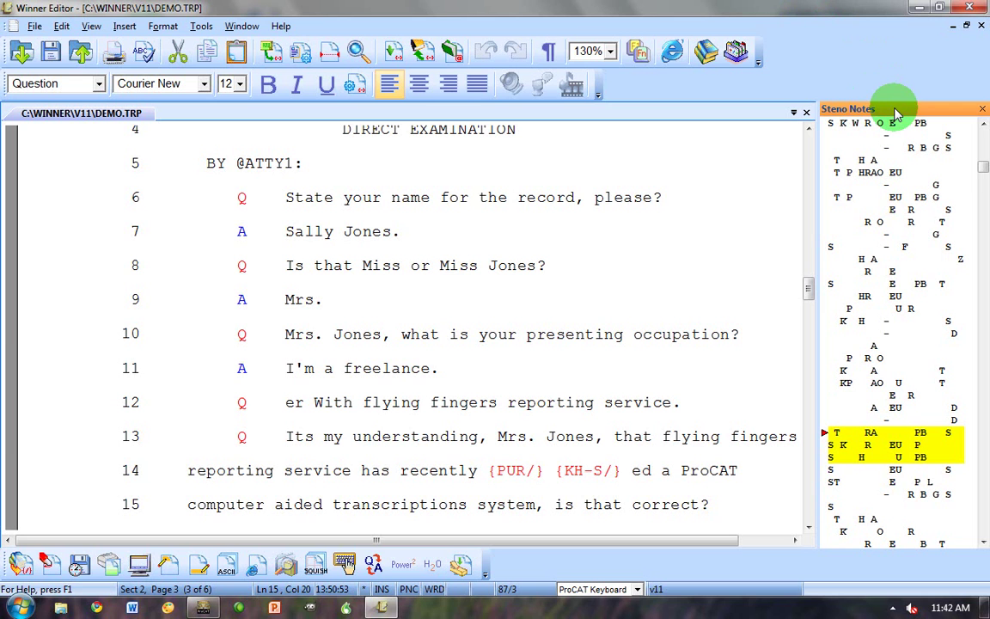
pyautogui.moveTo(893, 107); pyautogui.dragTo(526, 337)
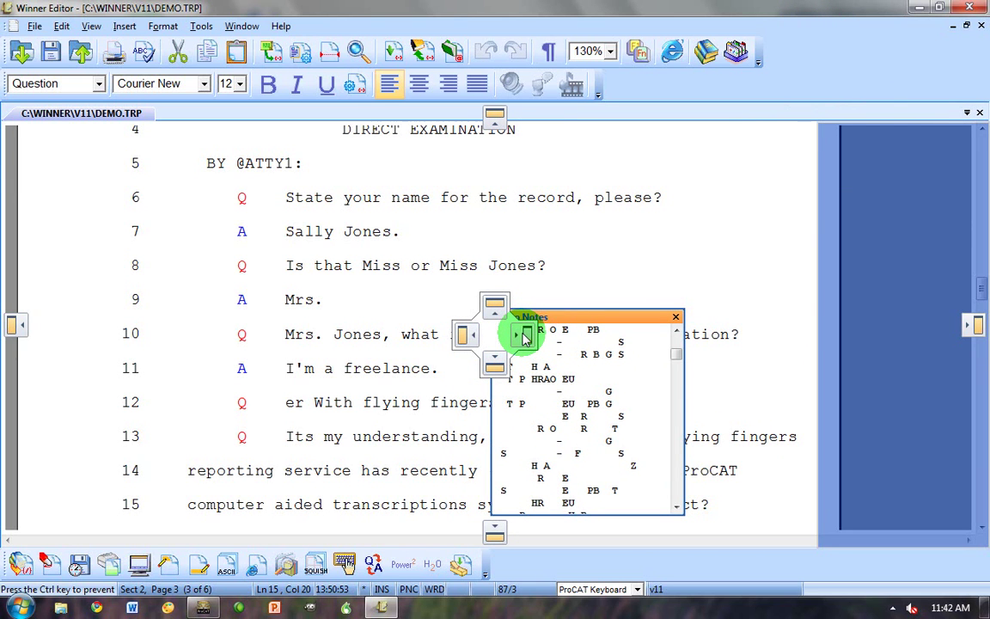
pyautogui.moveTo(526, 336)
pyautogui.mouseDown()
pyautogui.moveTo(496, 362)
pyautogui.moveTo(531, 338)
pyautogui.mouseUp()
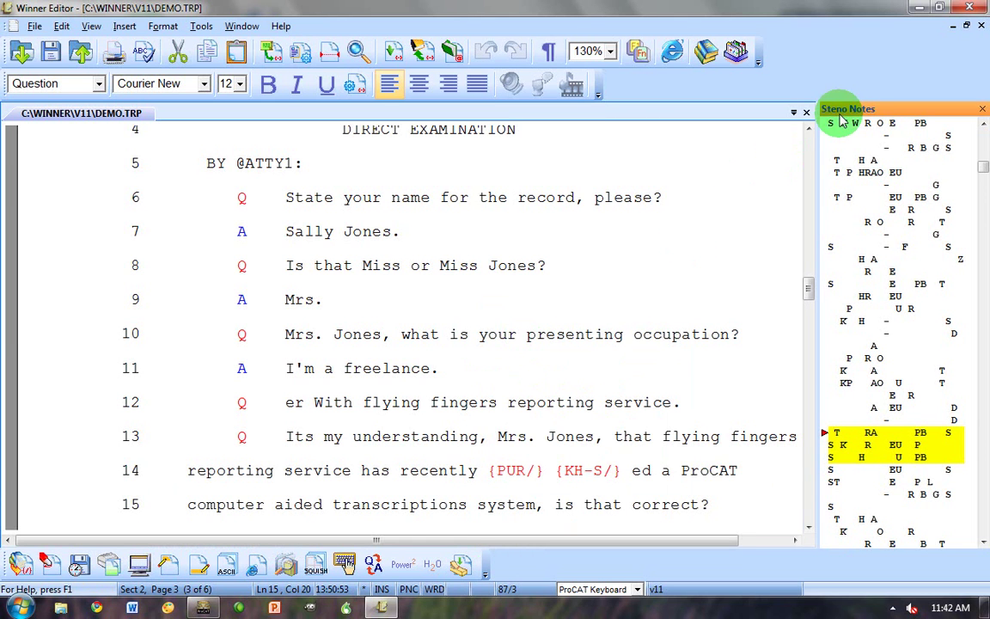
pyautogui.moveTo(838, 110); pyautogui.dragTo(462, 339)
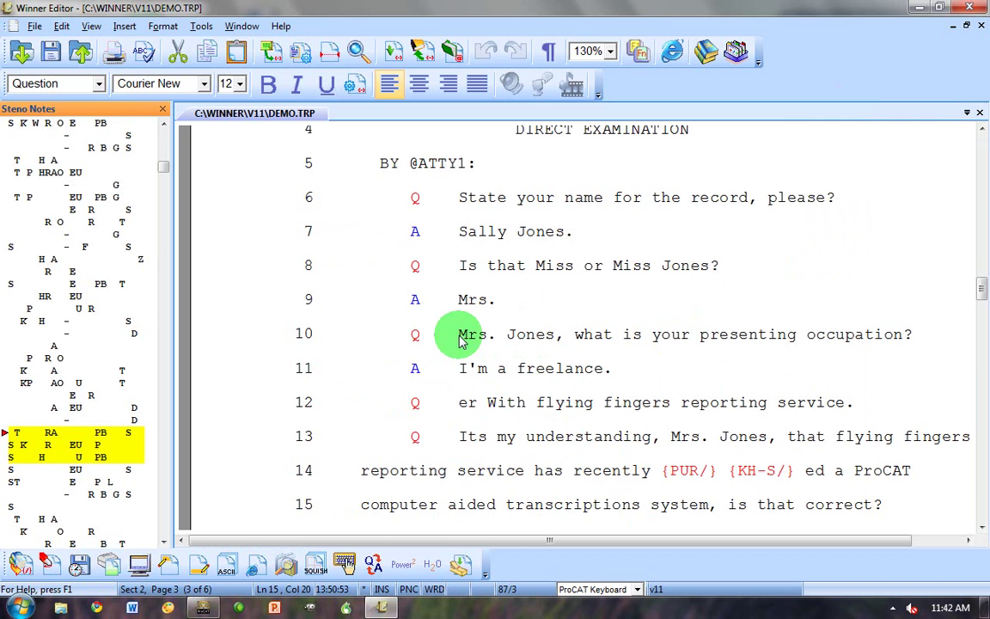
# Show ProcatPlayer via View > Show Panels and dock it on the right edge.
pyautogui.click(90, 29)
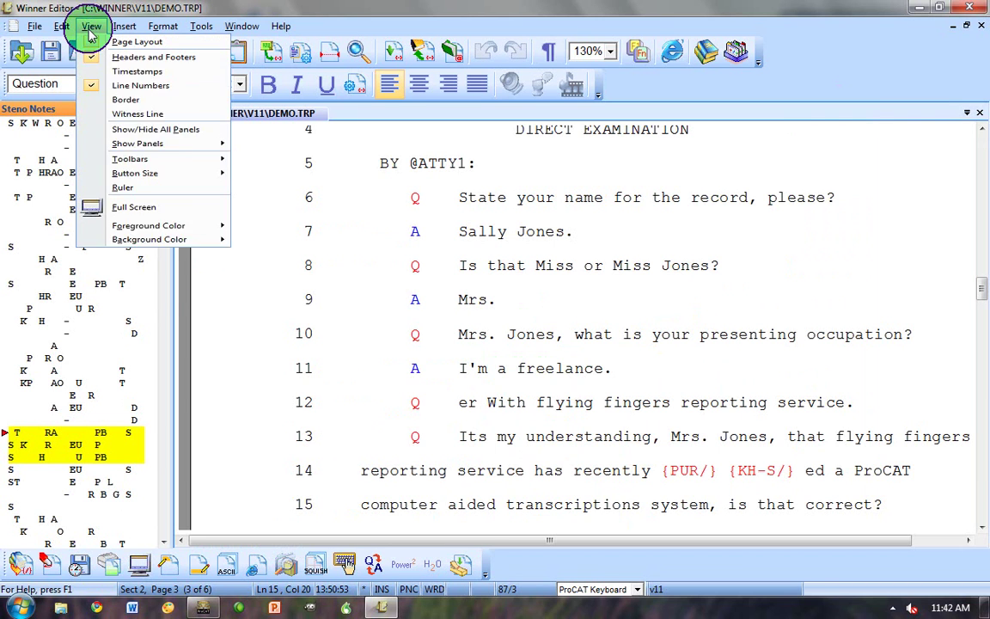
pyautogui.moveTo(114, 175)
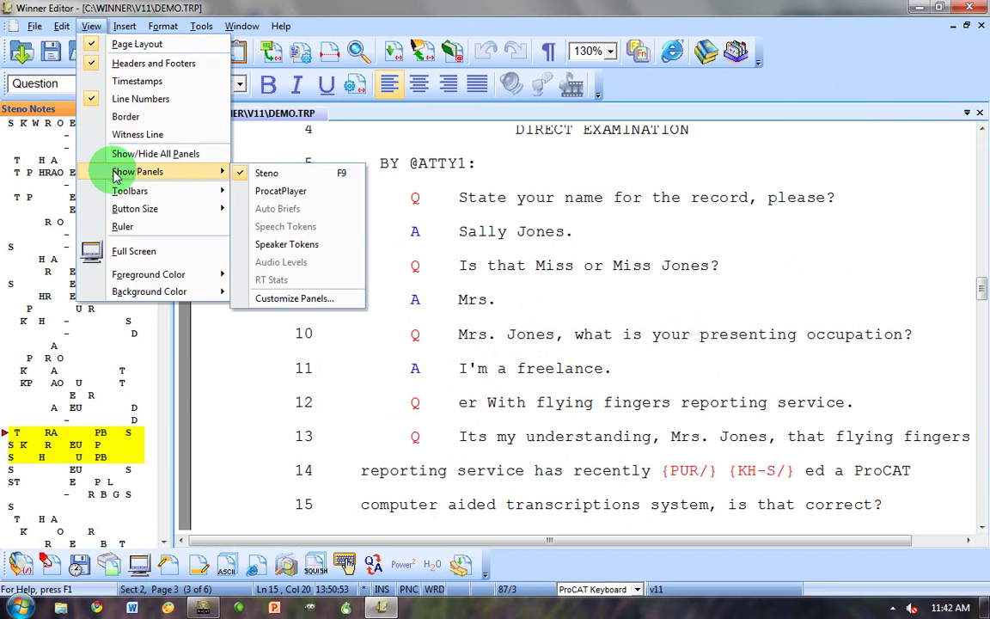
pyautogui.click(251, 193)
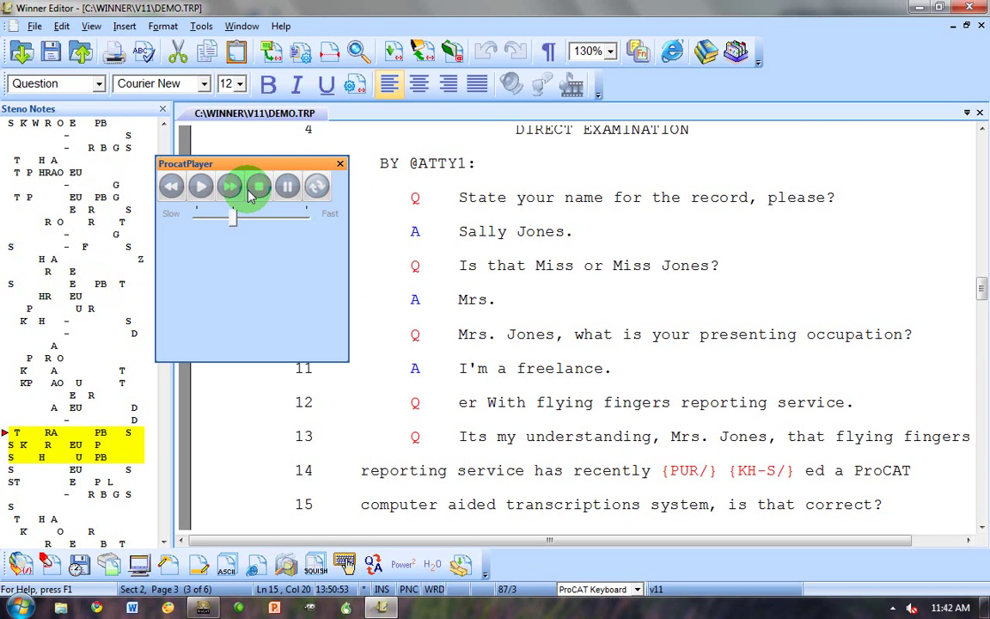
pyautogui.moveTo(236, 158); pyautogui.dragTo(976, 328)
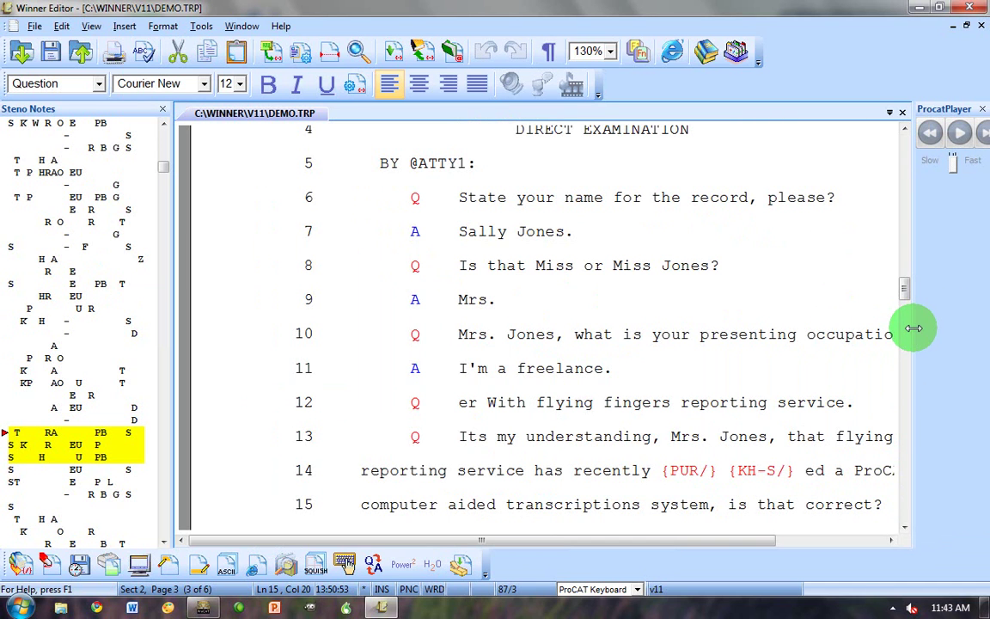
# Widen ProcatPlayer and drop Steno Notes onto its centre target to share one pane.
pyautogui.moveTo(913, 331); pyautogui.dragTo(849, 347)
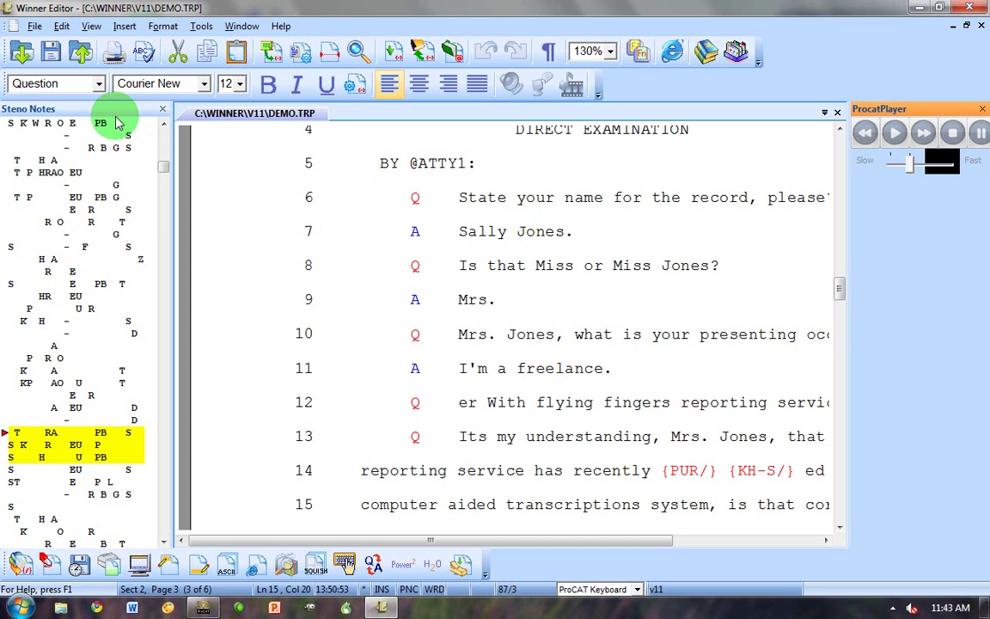
pyautogui.moveTo(116, 118); pyautogui.dragTo(919, 360)
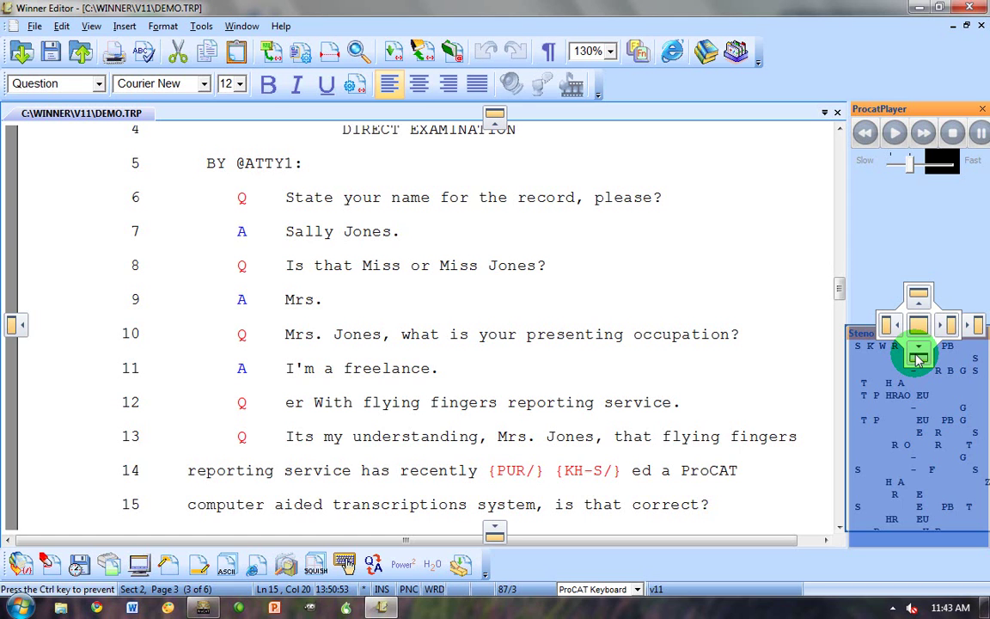
pyautogui.moveTo(917, 356); pyautogui.dragTo(921, 333)
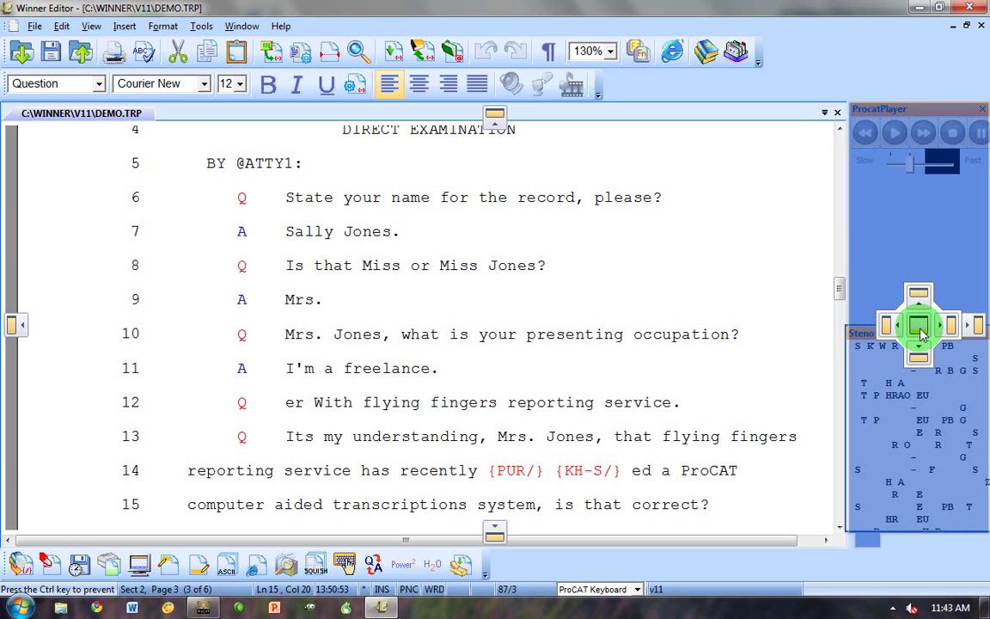
pyautogui.moveTo(919, 335); pyautogui.dragTo(921, 332)
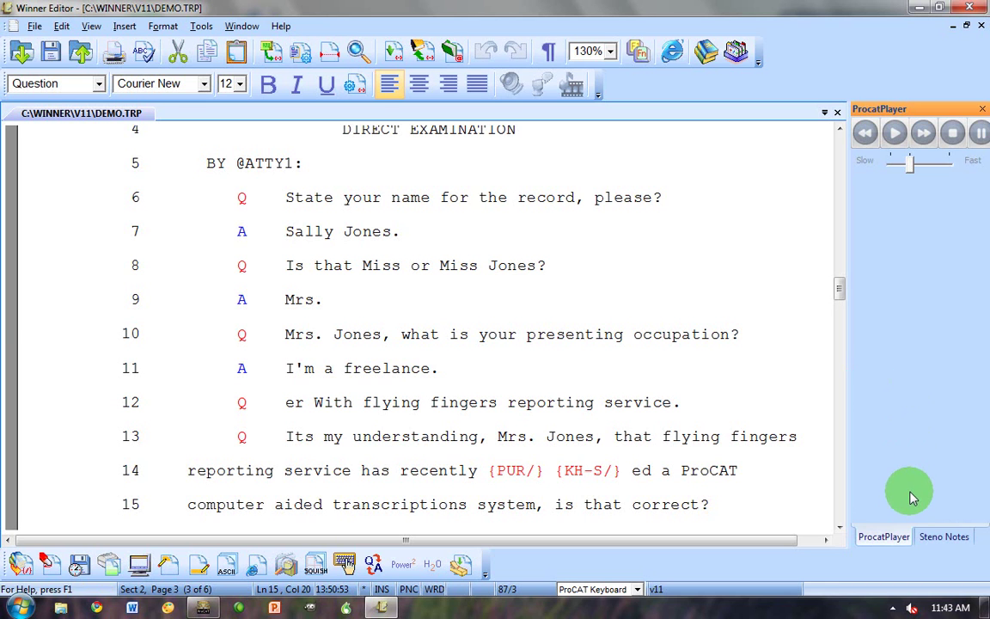
# Switch between the Steno Notes and ProcatPlayer tabs, ending with Steno Notes showing.
pyautogui.click(931, 537)
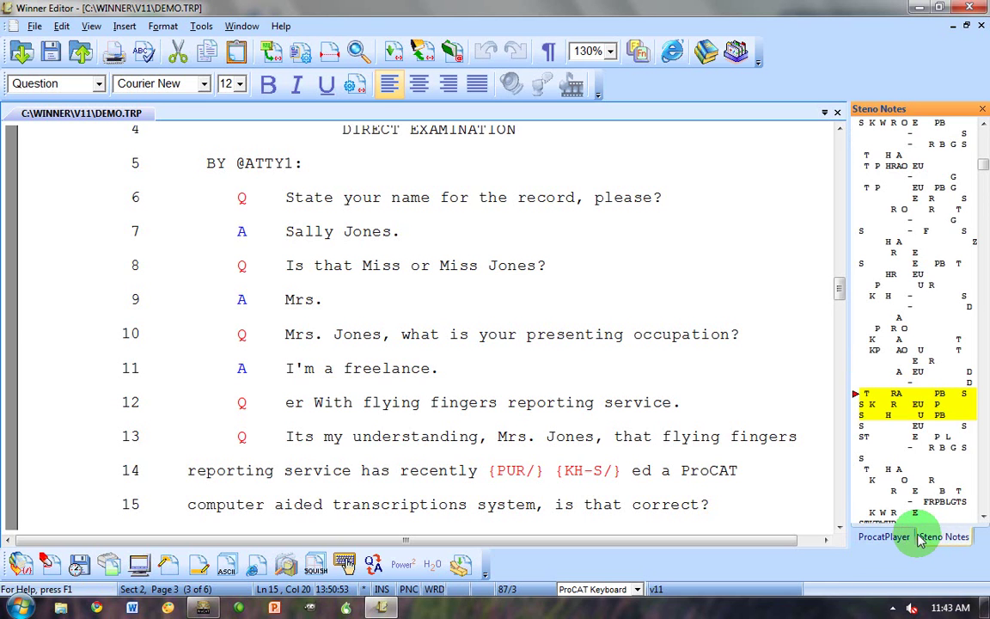
pyautogui.click(881, 538)
pyautogui.click(943, 538)
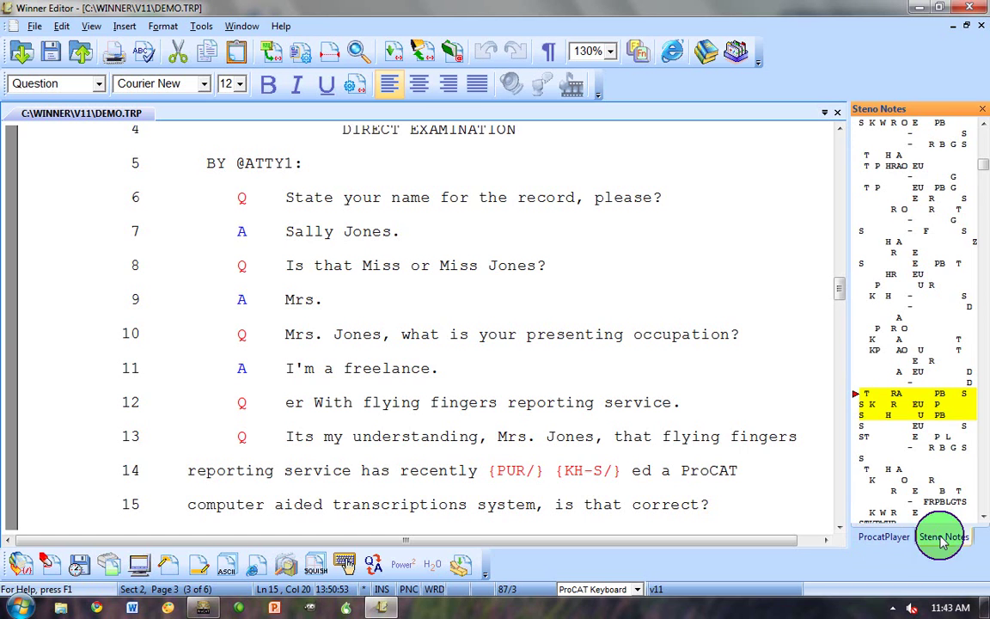
pyautogui.click(873, 544)
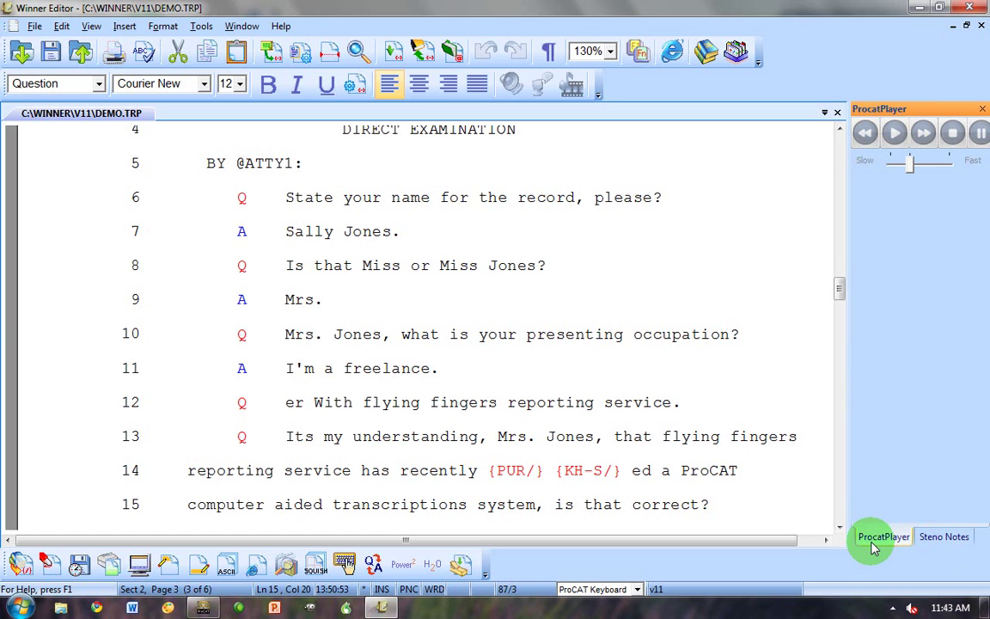
pyautogui.click(926, 539)
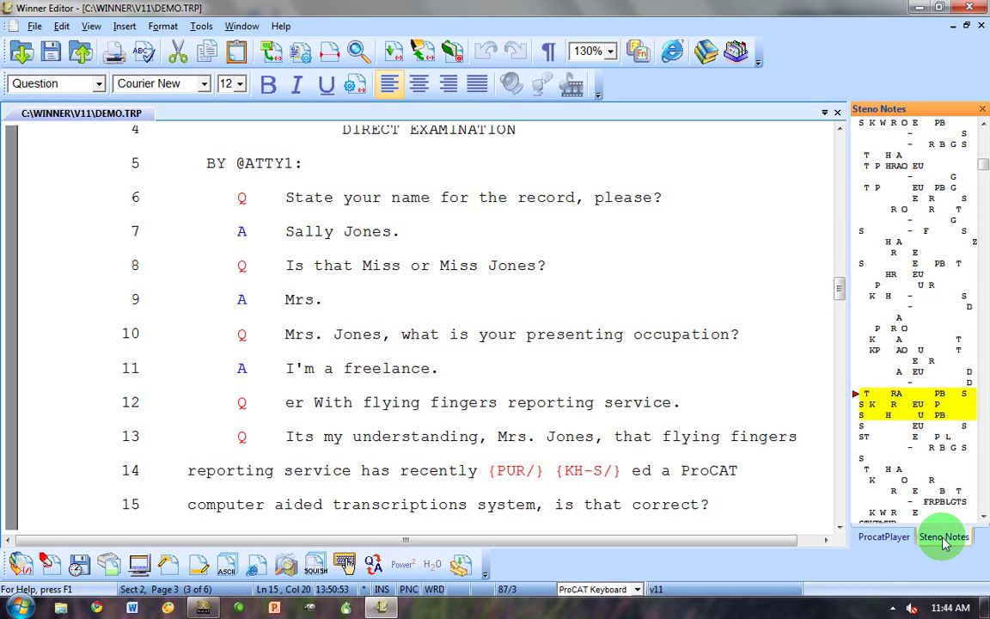
# Dock Steno Notes below ProcatPlayer and raise the splitter to enlarge Steno Notes.
pyautogui.moveTo(952, 541); pyautogui.dragTo(924, 360)
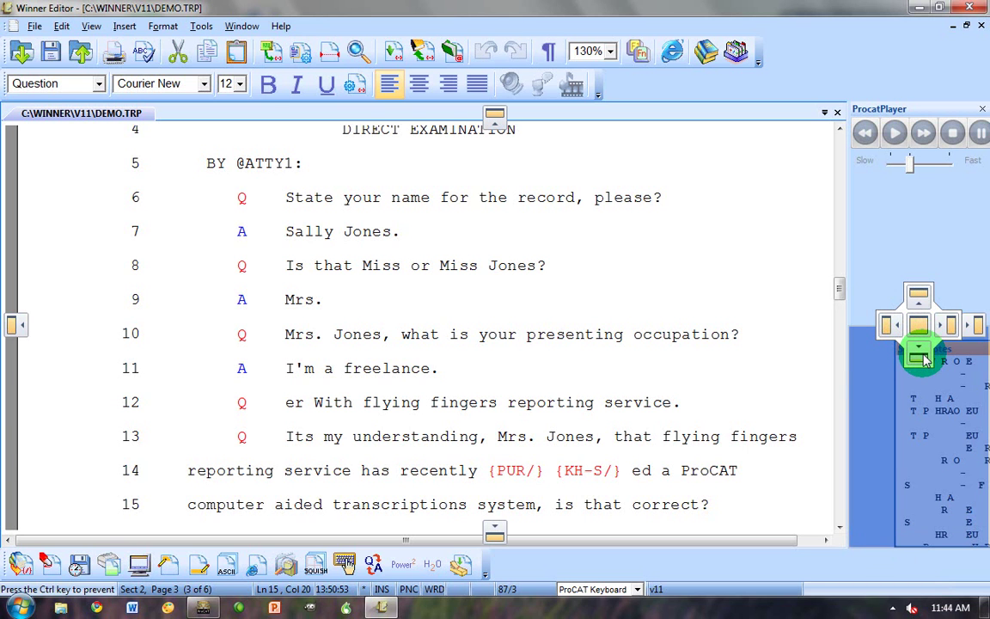
pyautogui.moveTo(923, 359); pyautogui.dragTo(924, 357)
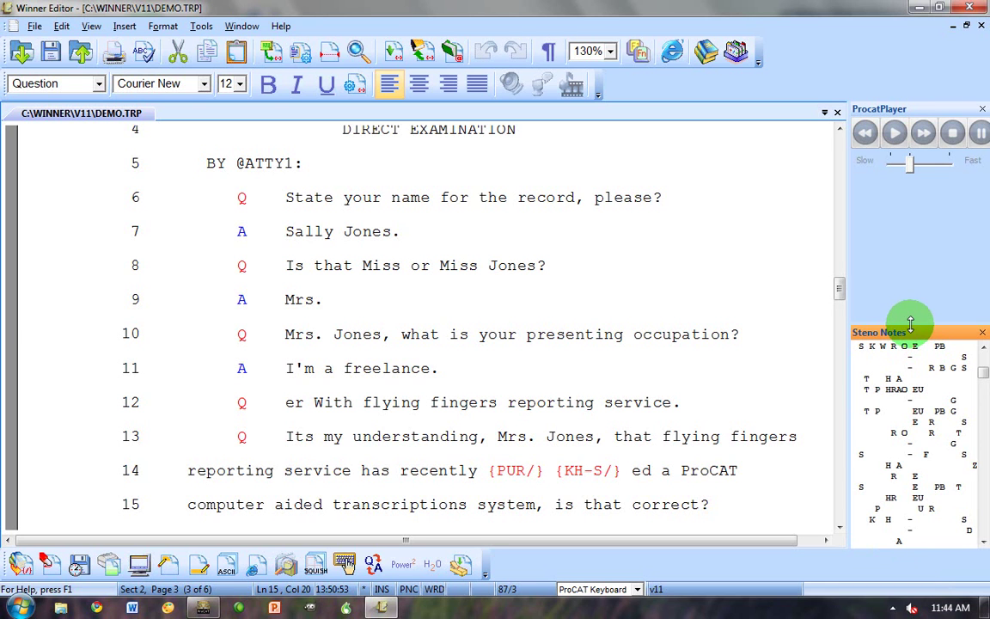
pyautogui.moveTo(909, 325); pyautogui.dragTo(902, 198)
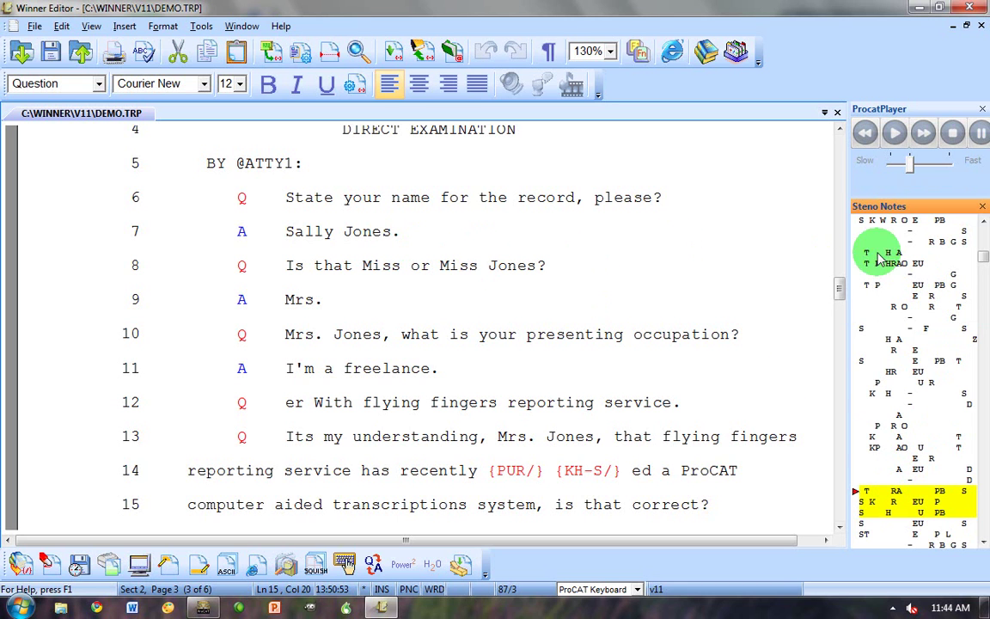
pyautogui.click(91, 26)
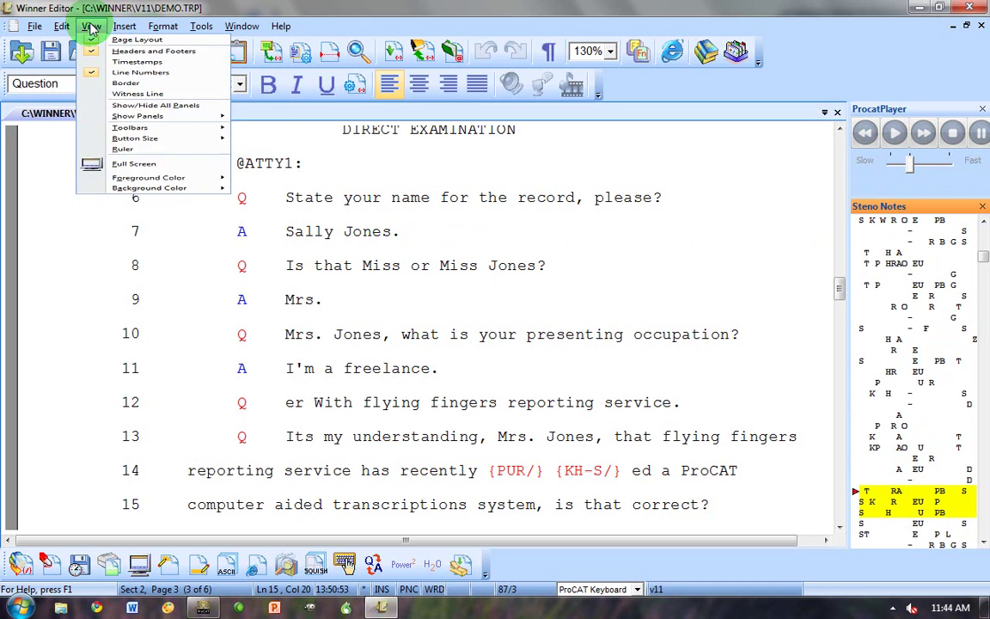
pyautogui.moveTo(209, 176)
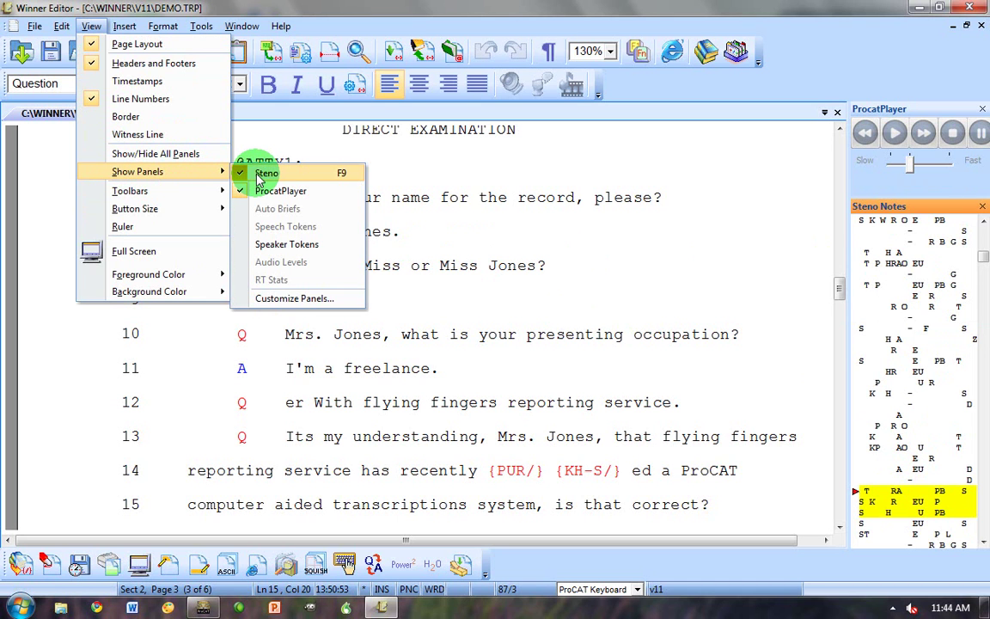
pyautogui.click(289, 299)
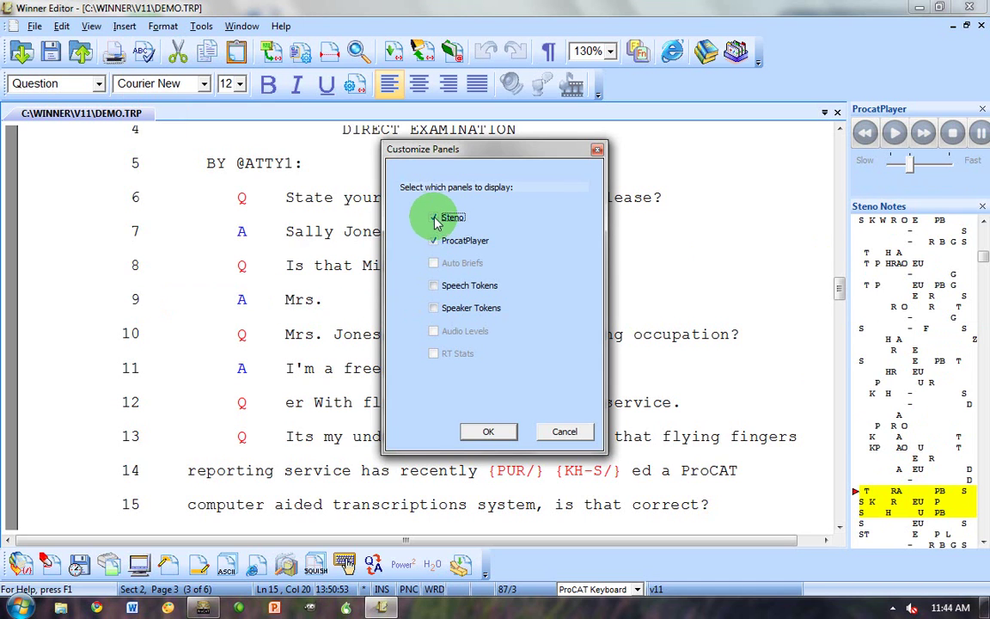
pyautogui.click(486, 431)
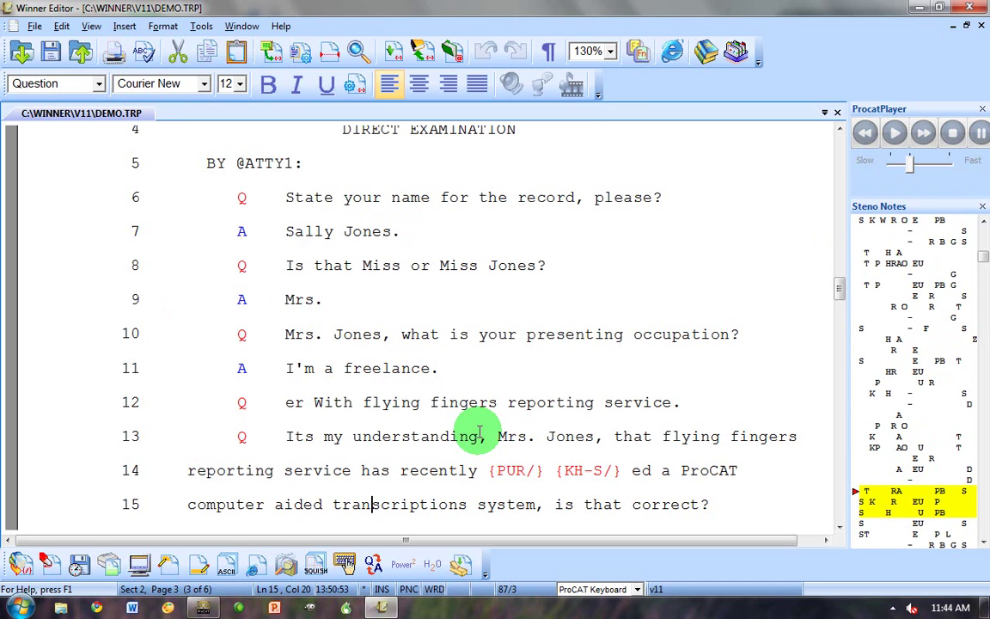
# Save and close DEMO.TRP, then start Realtime Translation accepting the current preferences.
pyautogui.click(51, 53)
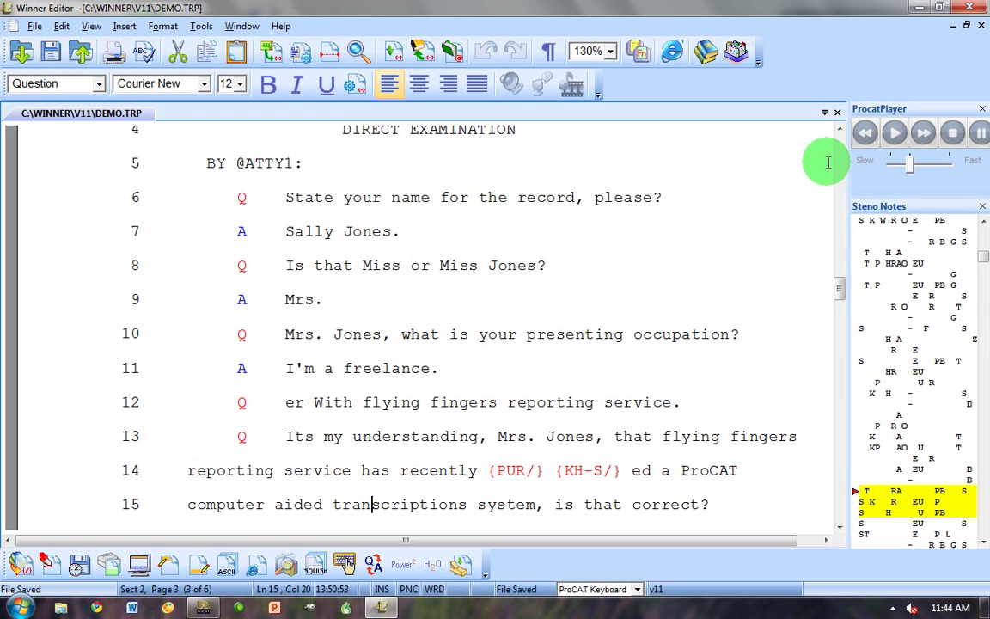
pyautogui.click(972, 8)
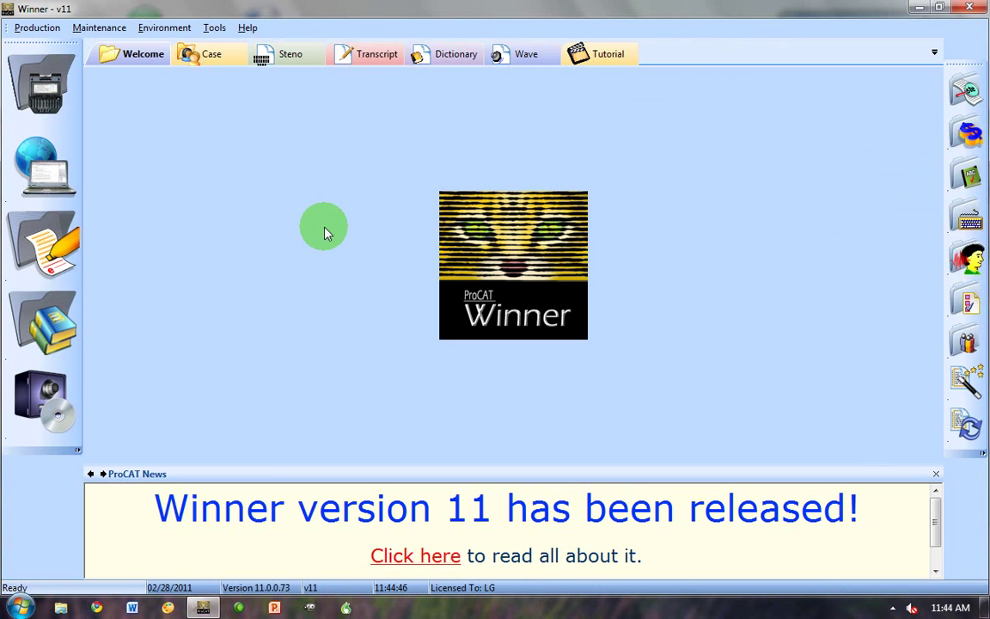
pyautogui.click(56, 159)
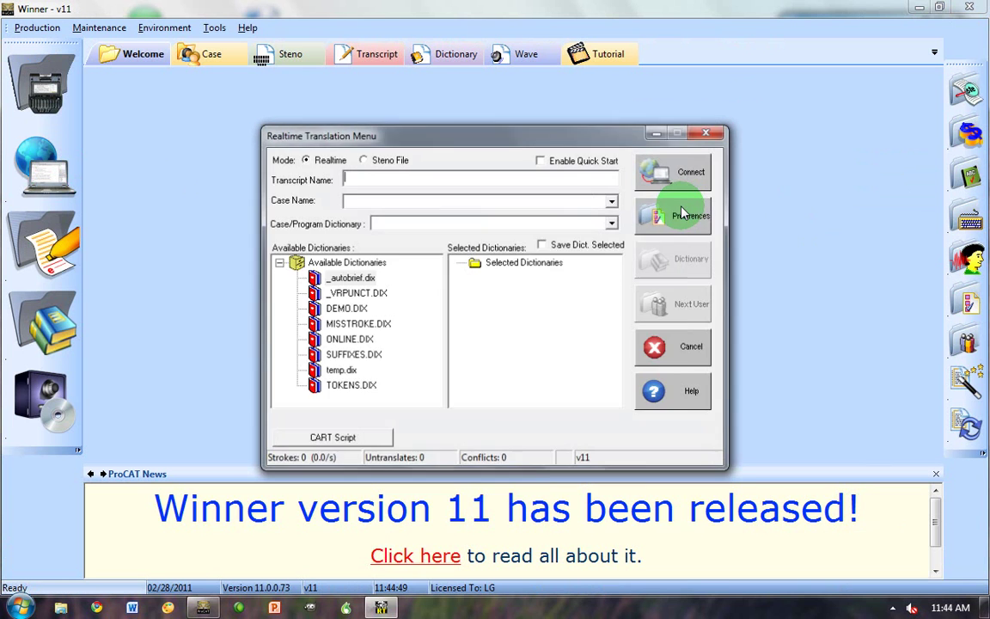
pyautogui.click(682, 213)
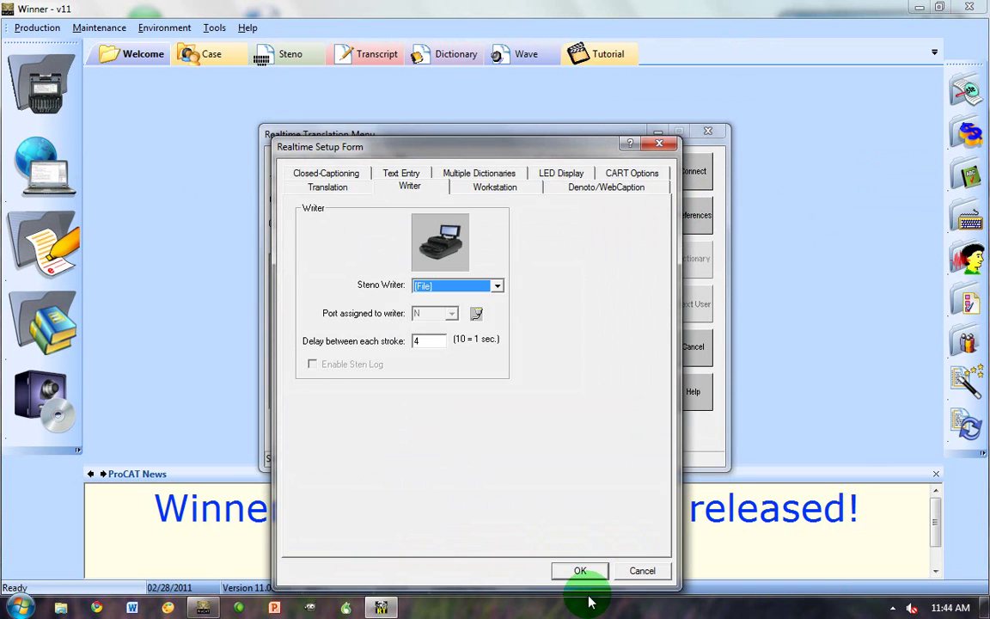
pyautogui.click(579, 570)
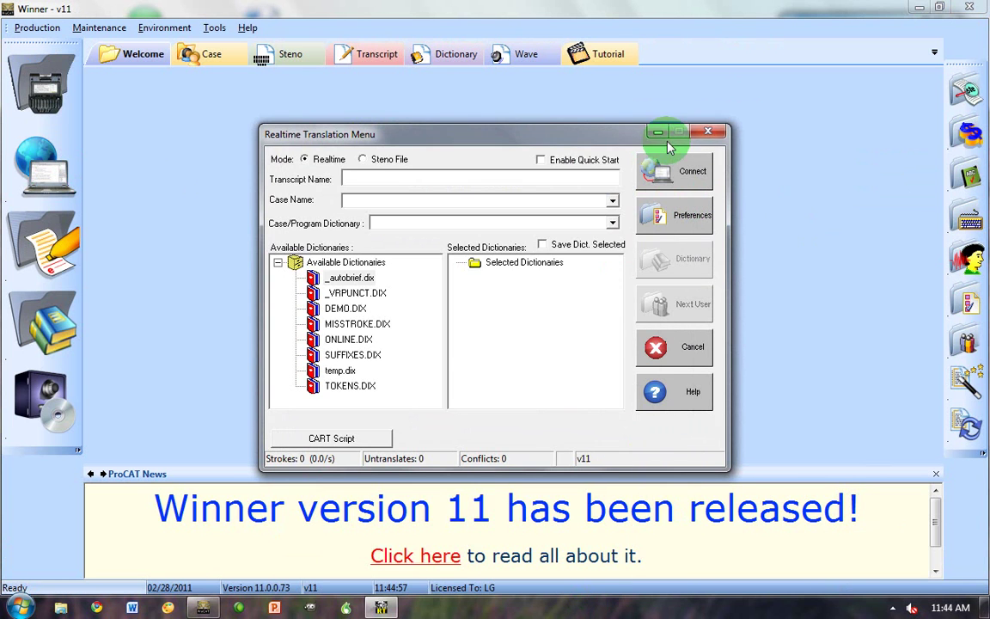
# Open DEMO.STN and retranslate it completely without keeping sync data.
pyautogui.click(671, 163)
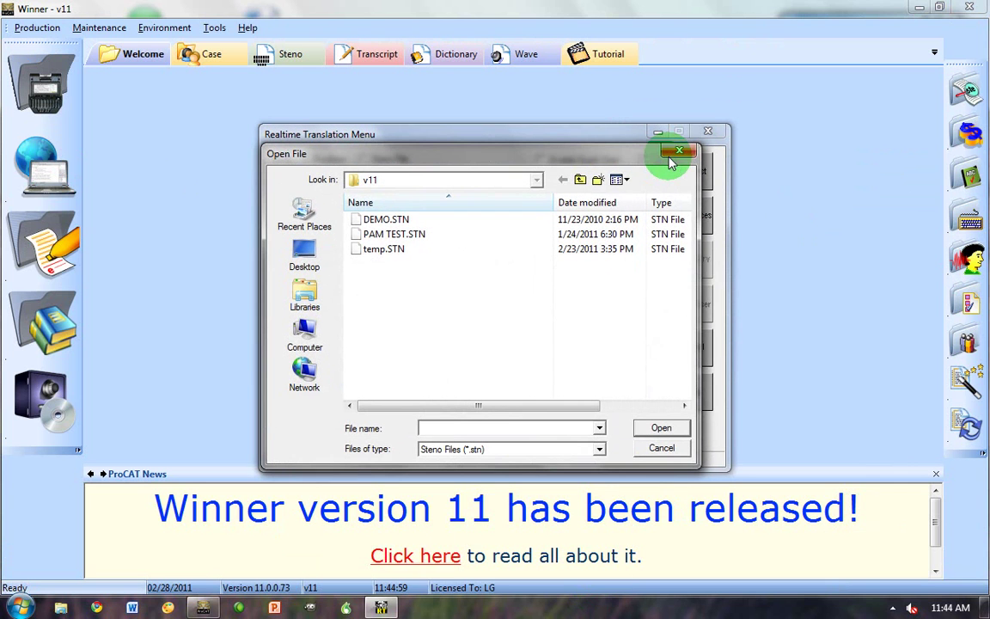
pyautogui.click(388, 220)
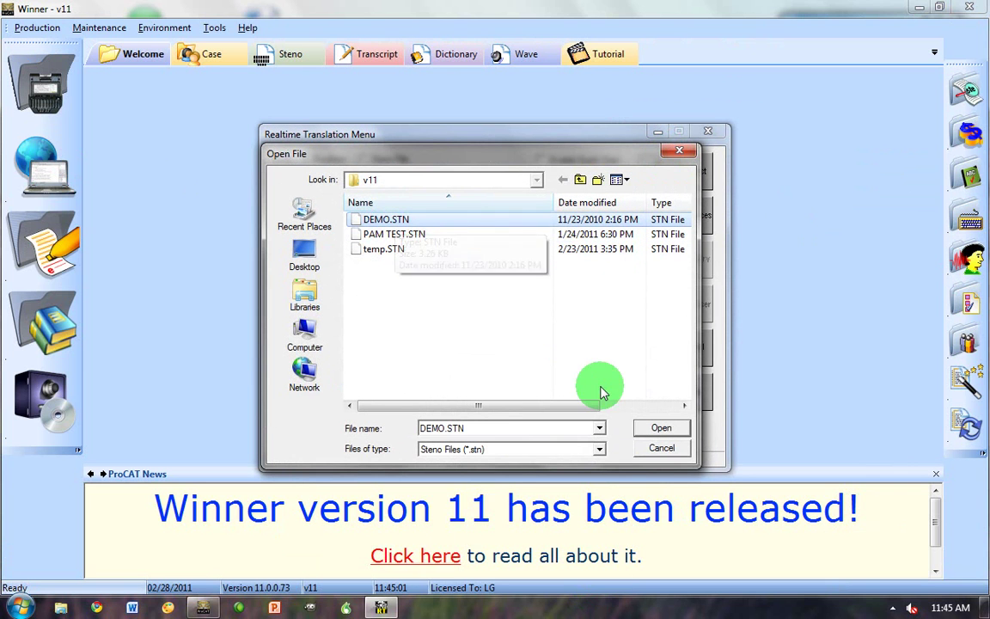
pyautogui.click(672, 428)
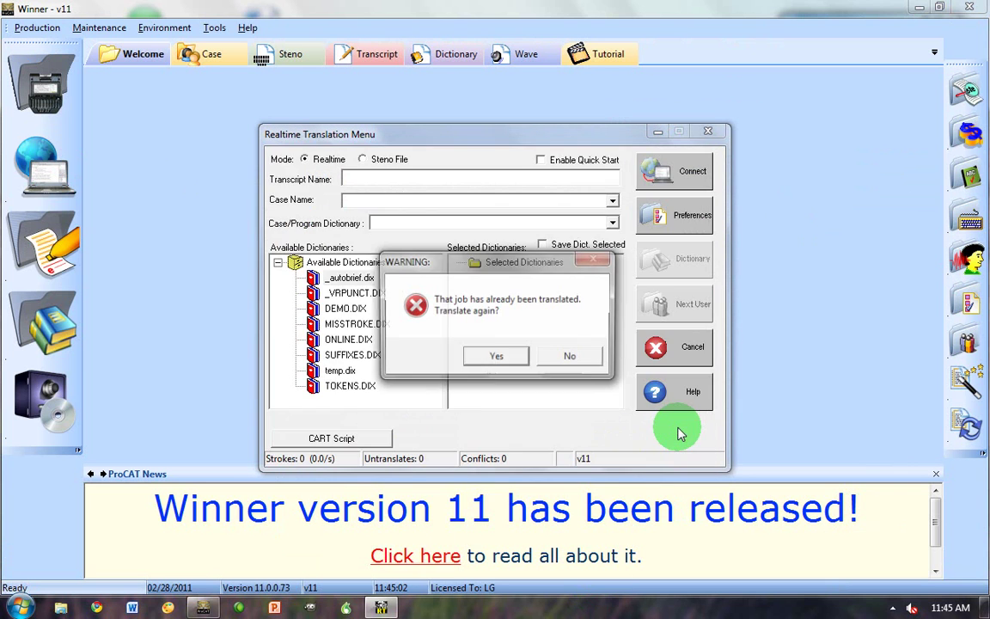
pyautogui.click(513, 357)
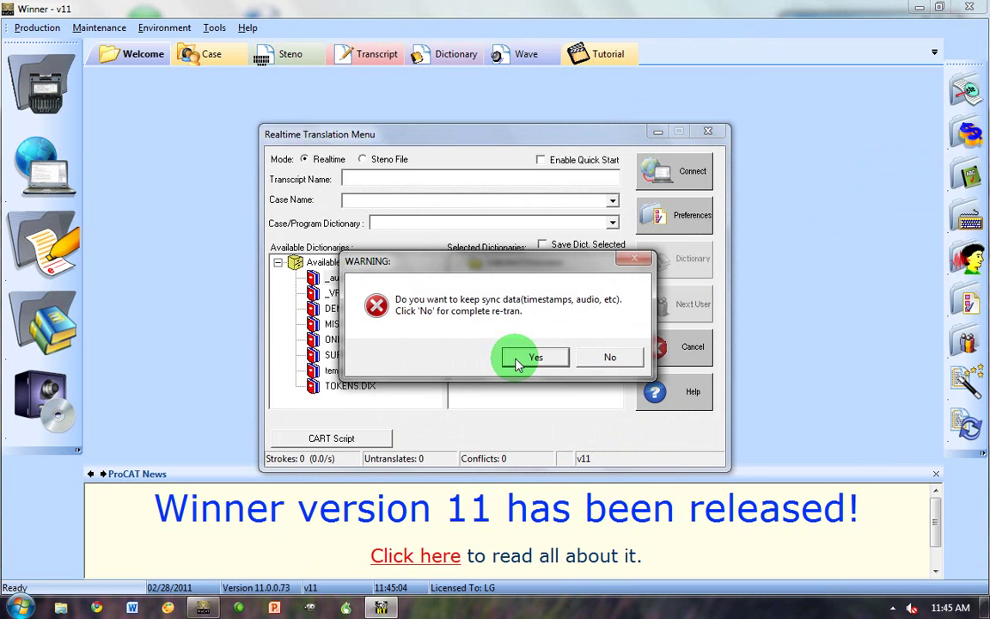
pyautogui.click(605, 357)
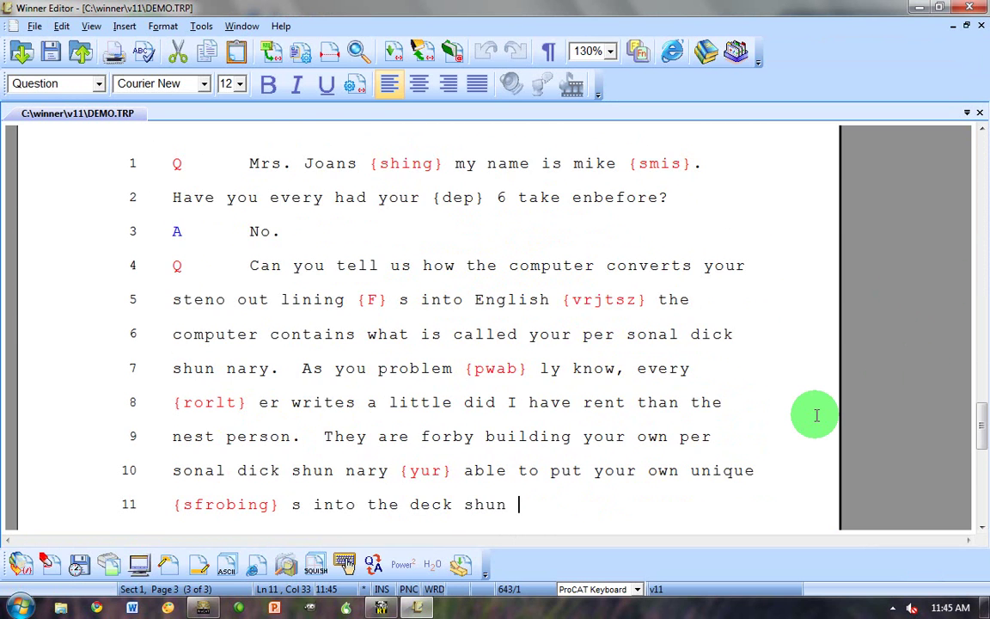
# In Customize Panels, enable Steno, ProcatPlayer, Auto Briefs, Speaker Tokens, Audio Levels and RT Stats.
pyautogui.click(92, 25)
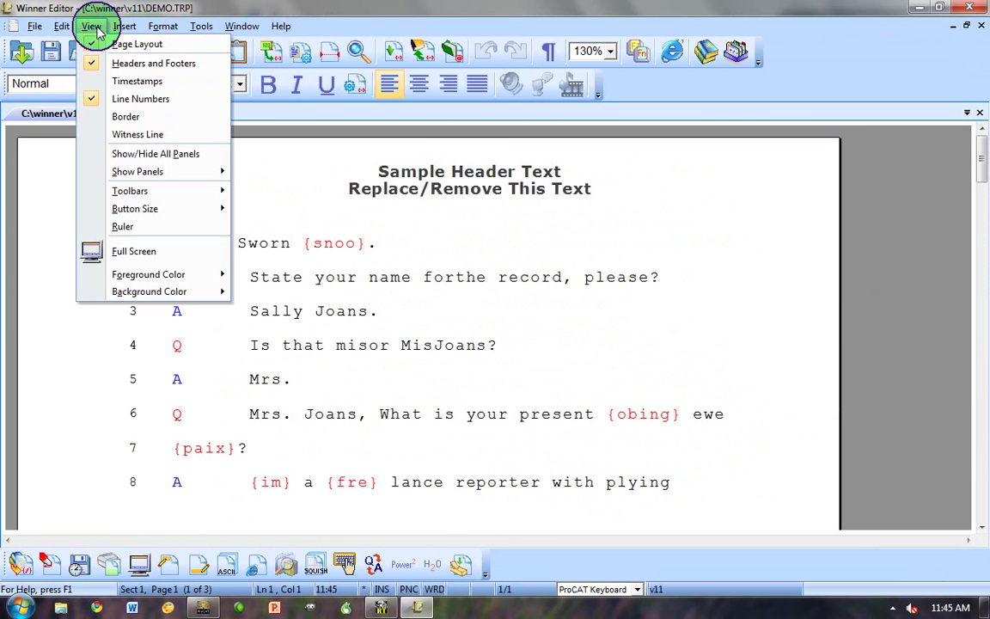
pyautogui.moveTo(129, 172)
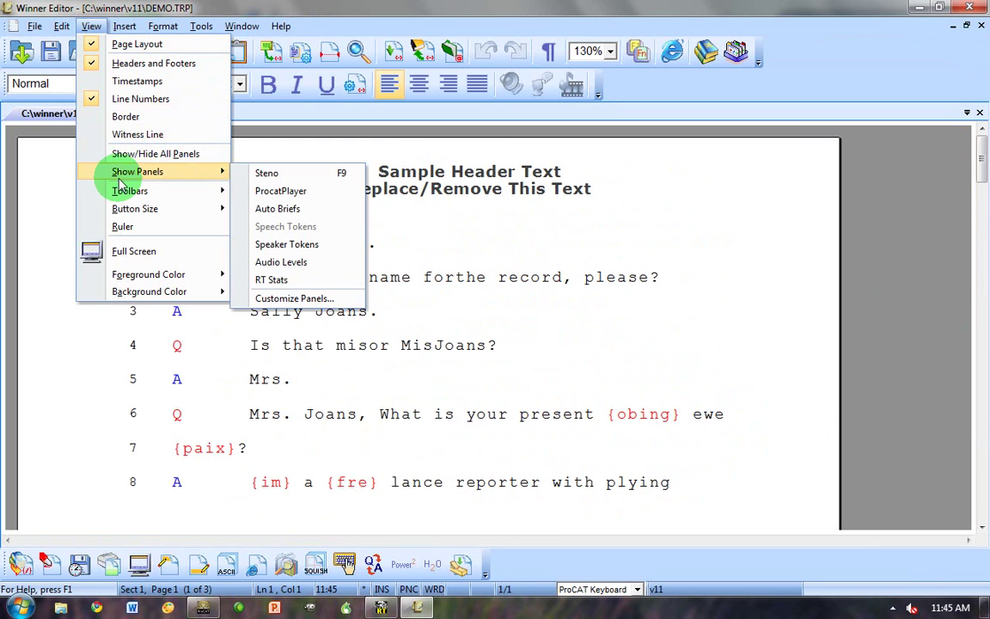
pyautogui.click(285, 299)
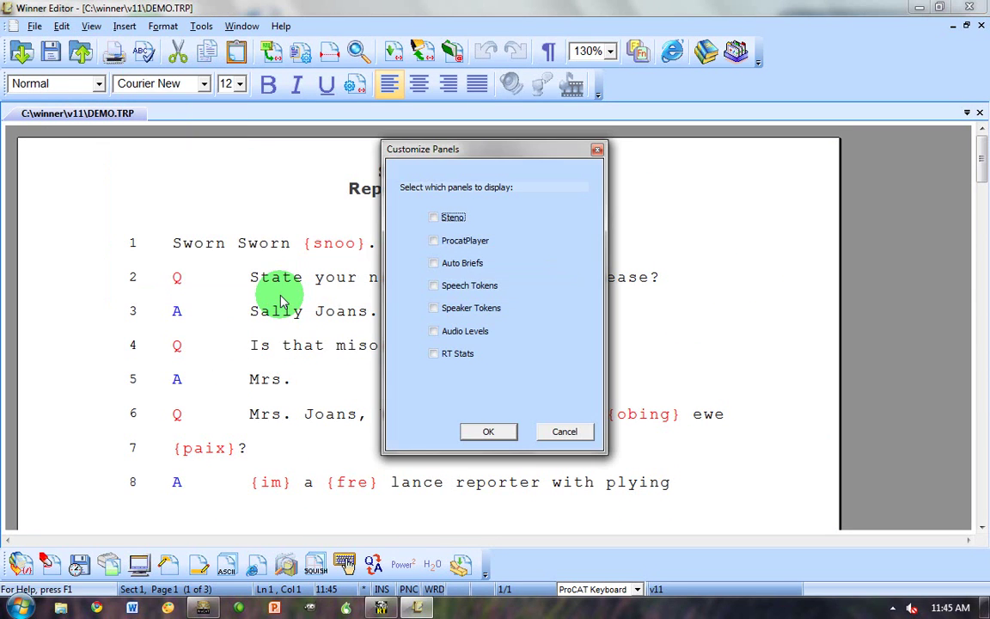
pyautogui.click(433, 218)
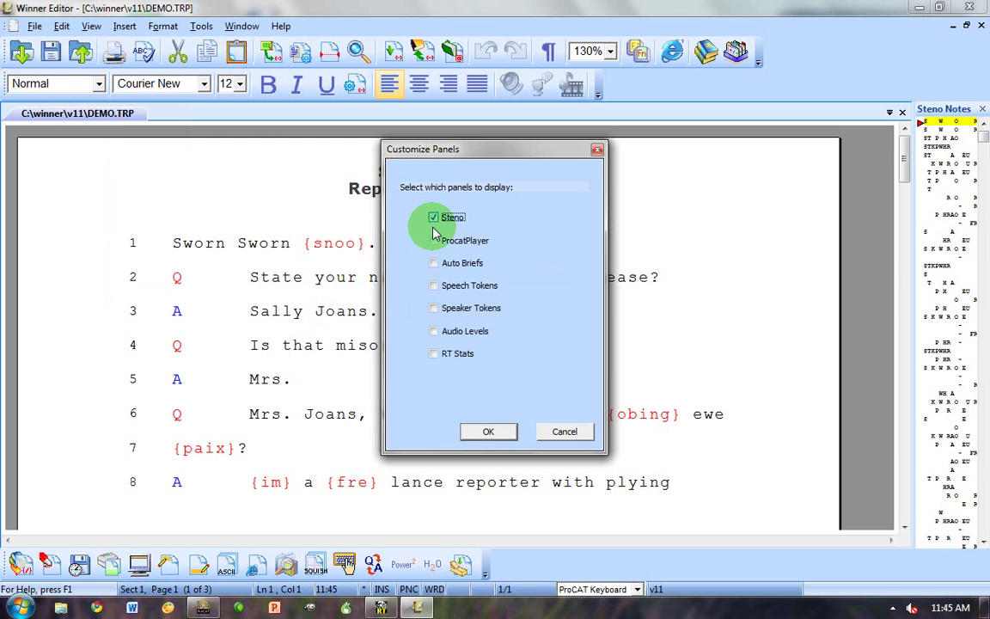
pyautogui.click(434, 241)
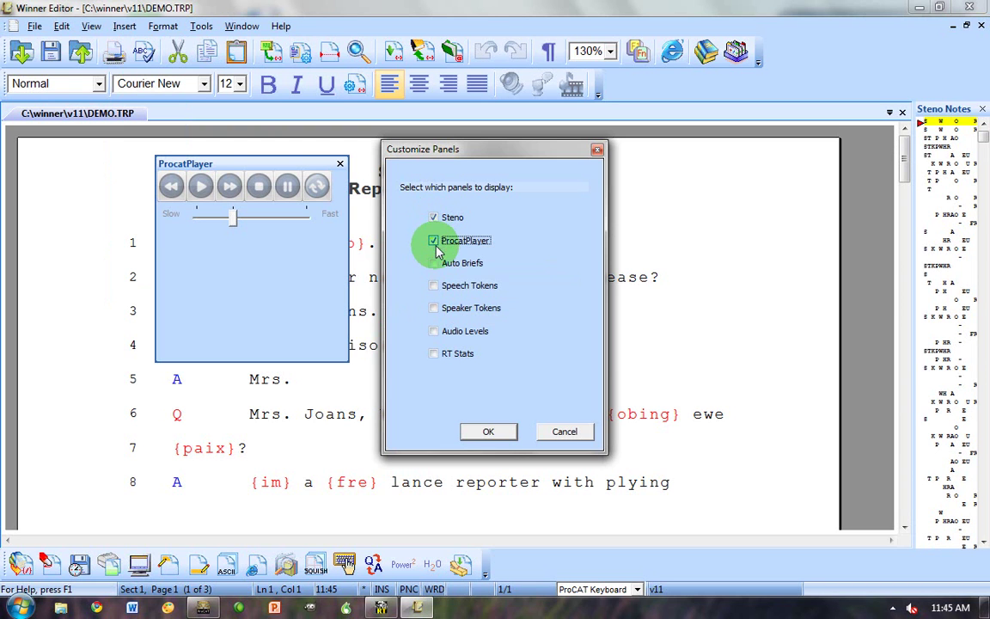
pyautogui.click(434, 263)
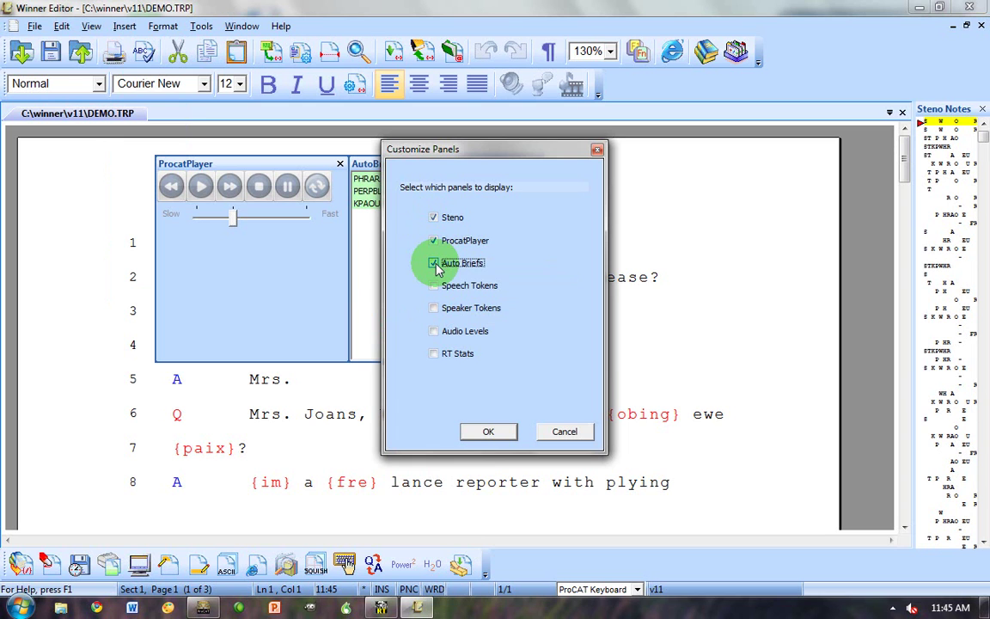
pyautogui.click(434, 308)
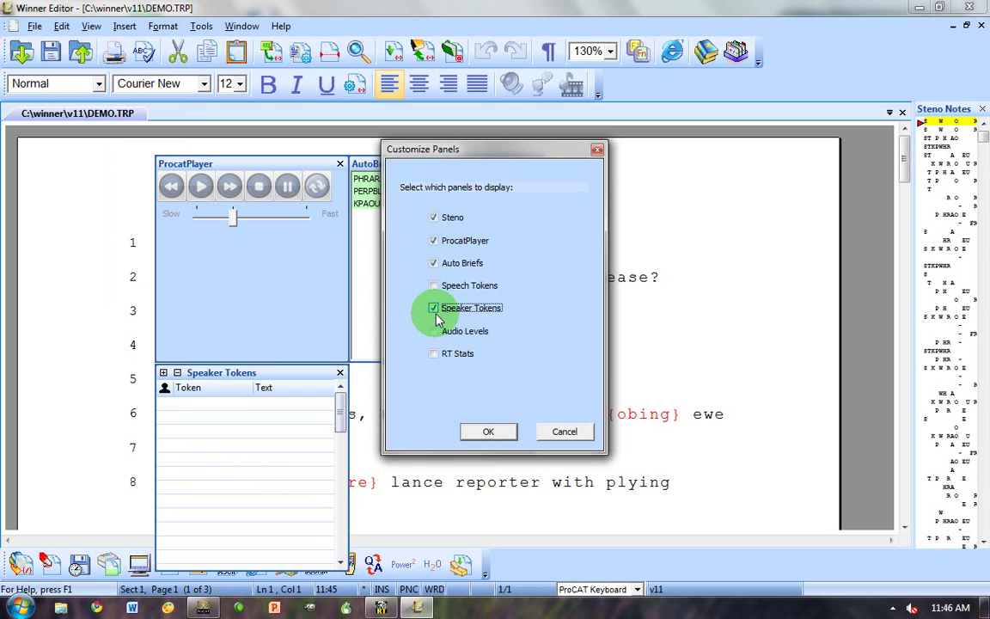
pyautogui.click(434, 332)
pyautogui.click(434, 353)
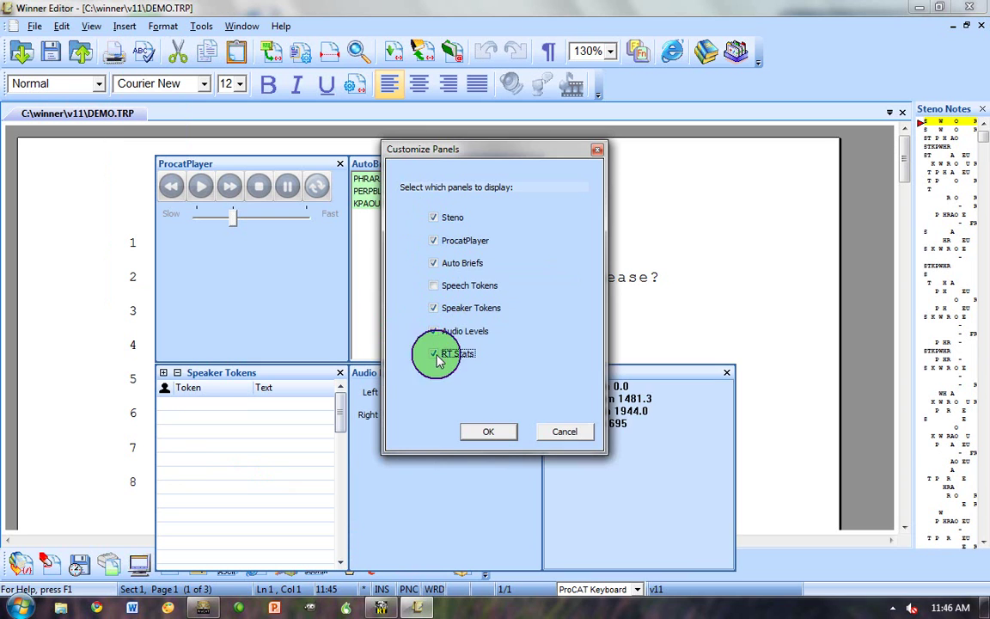
pyautogui.click(484, 429)
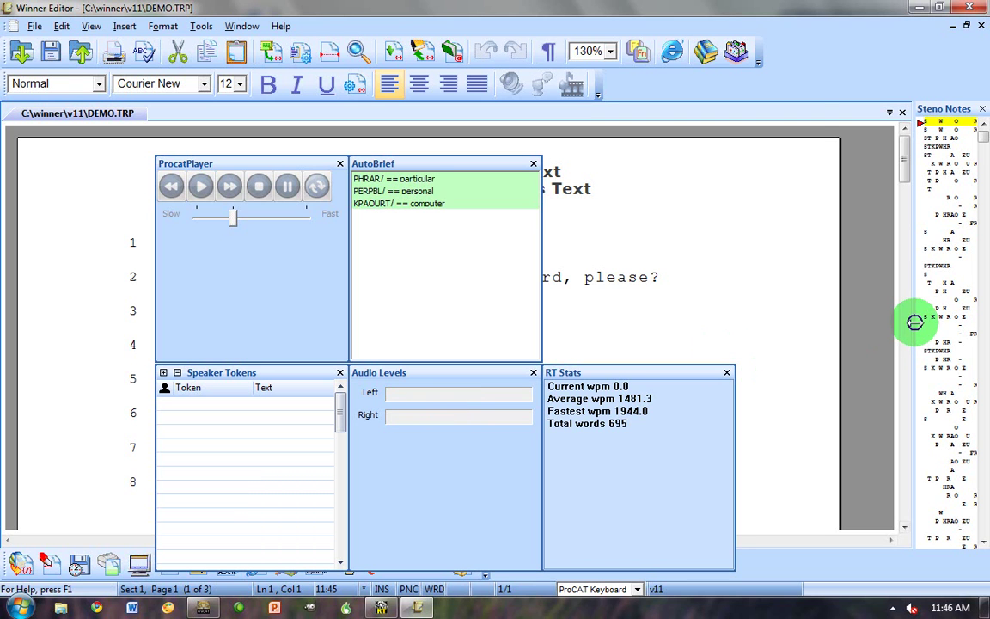
# Widen Steno Notes, dock RT Stats and AutoBrief above it, and close ProcatPlayer.
pyautogui.moveTo(915, 322); pyautogui.dragTo(761, 326)
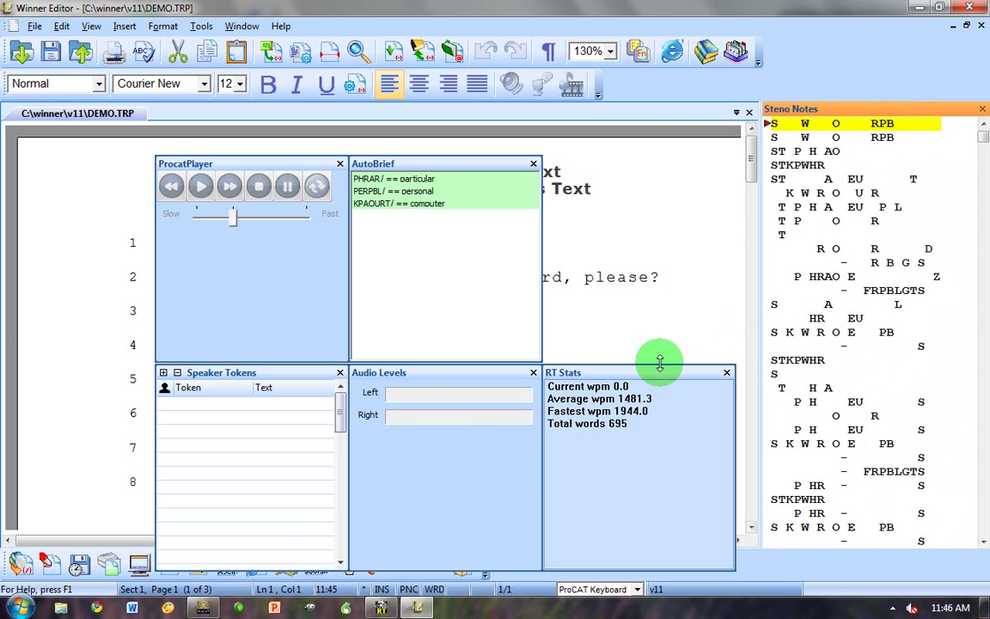
pyautogui.moveTo(657, 376)
pyautogui.mouseDown()
pyautogui.moveTo(795, 326)
pyautogui.moveTo(877, 358)
pyautogui.moveTo(878, 446)
pyautogui.moveTo(860, 212)
pyautogui.moveTo(893, 101)
pyautogui.moveTo(852, 226)
pyautogui.moveTo(876, 294)
pyautogui.mouseUp()
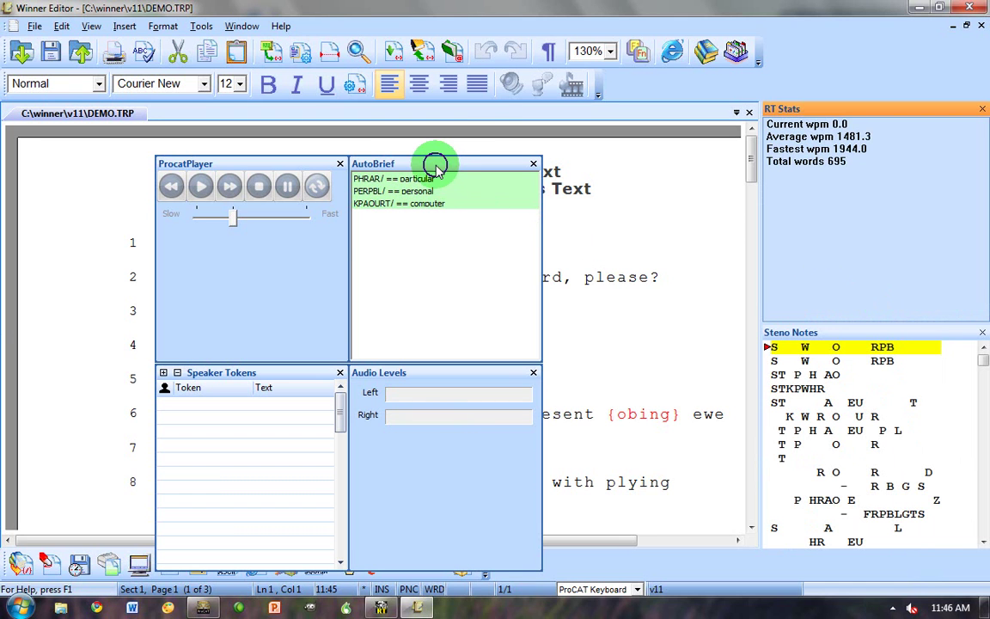
pyautogui.moveTo(435, 168); pyautogui.dragTo(877, 182)
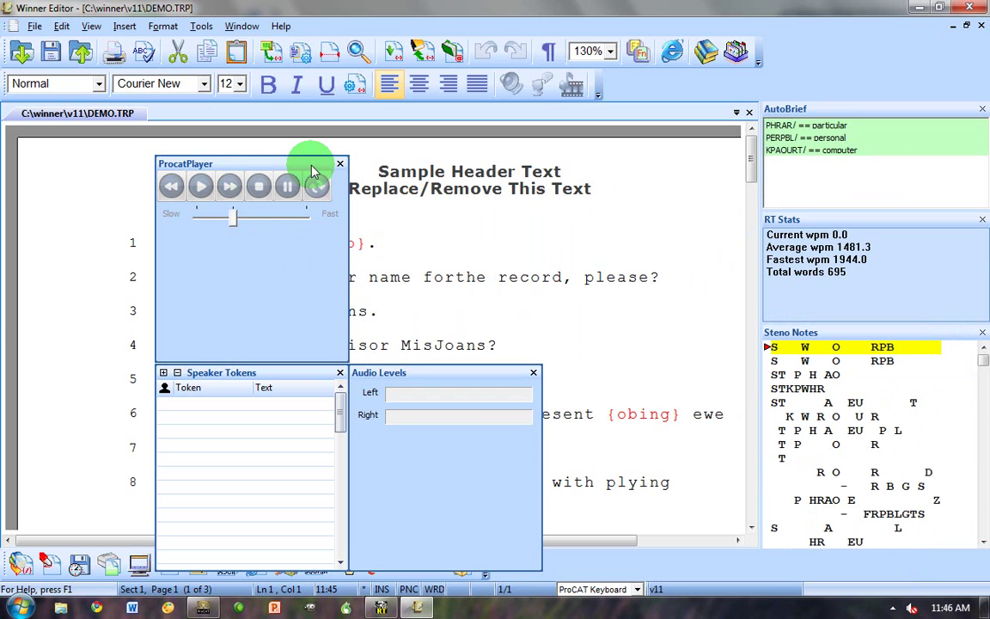
pyautogui.click(338, 165)
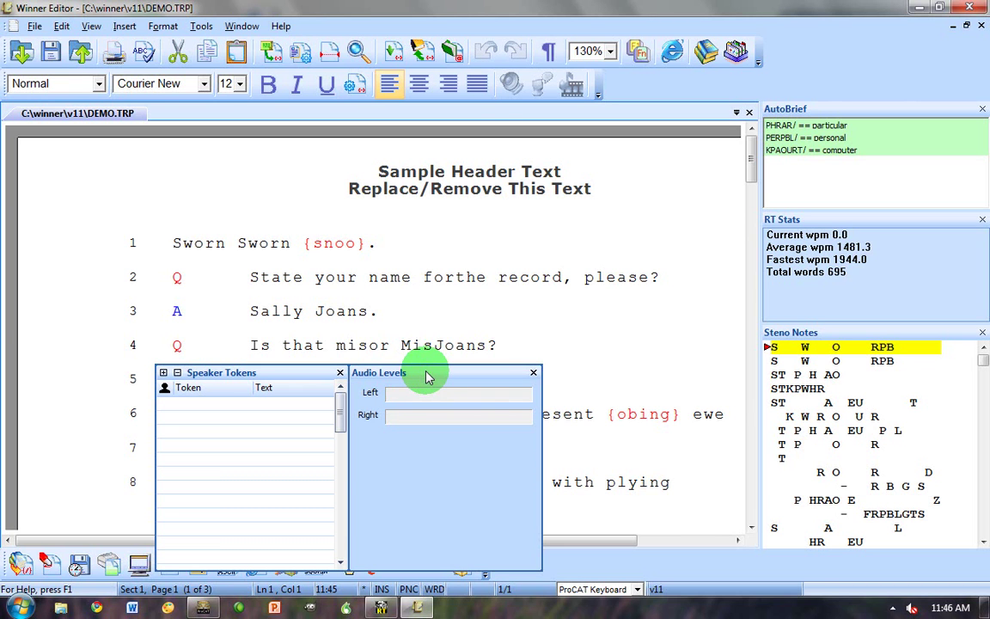
# Dock Audio Levels and Speaker Tokens in the right panel column and heighten Steno Notes.
pyautogui.moveTo(427, 375); pyautogui.dragTo(879, 400)
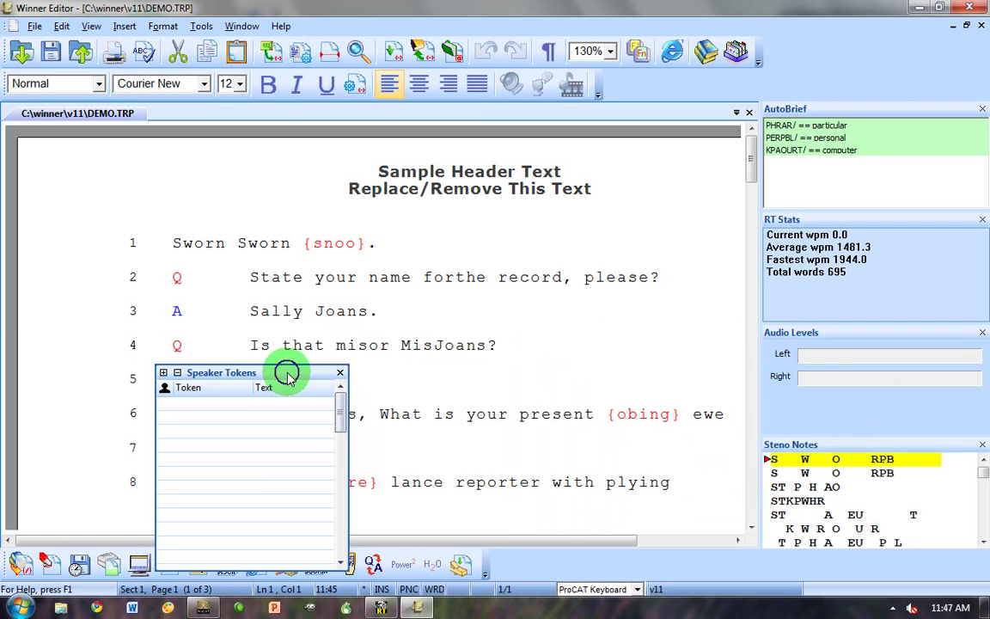
pyautogui.moveTo(286, 375); pyautogui.dragTo(877, 191)
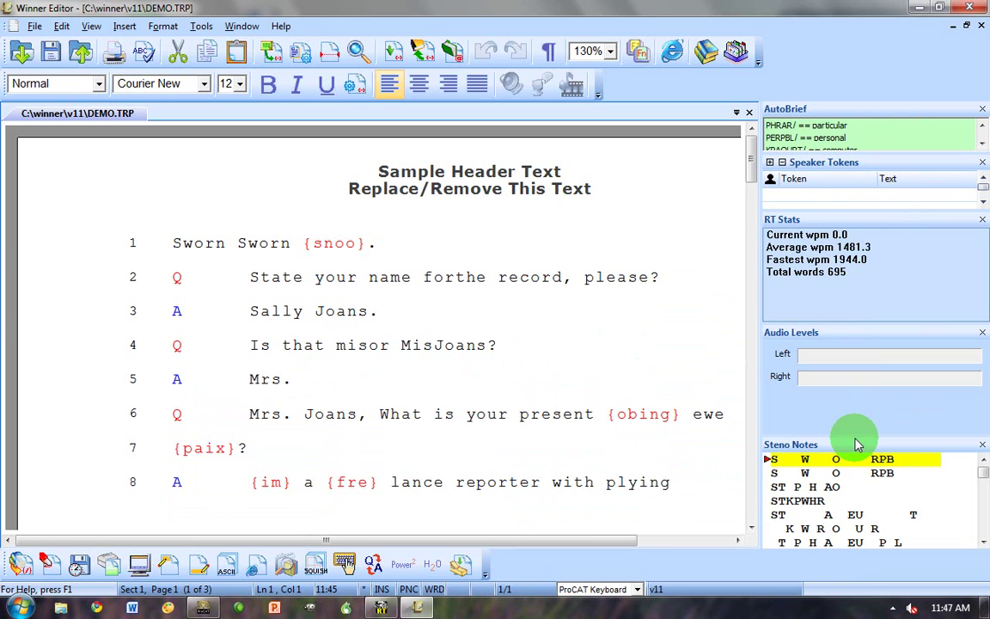
pyautogui.moveTo(856, 438); pyautogui.dragTo(850, 397)
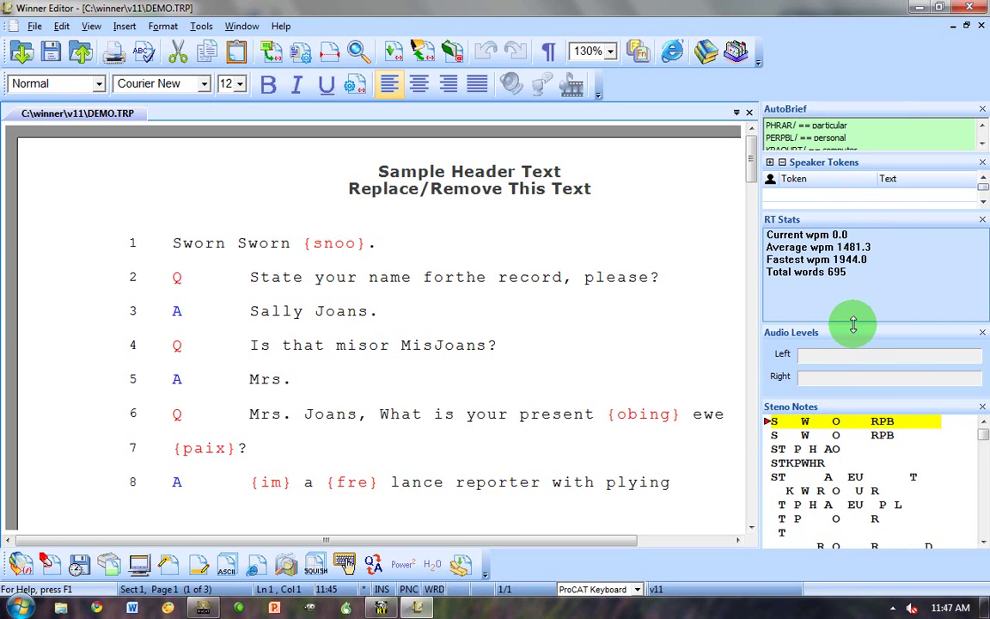
# Resize RT Stats and Audio Levels to show Left and Right levels, then reposition RT Stats.
pyautogui.moveTo(853, 324); pyautogui.dragTo(875, 386)
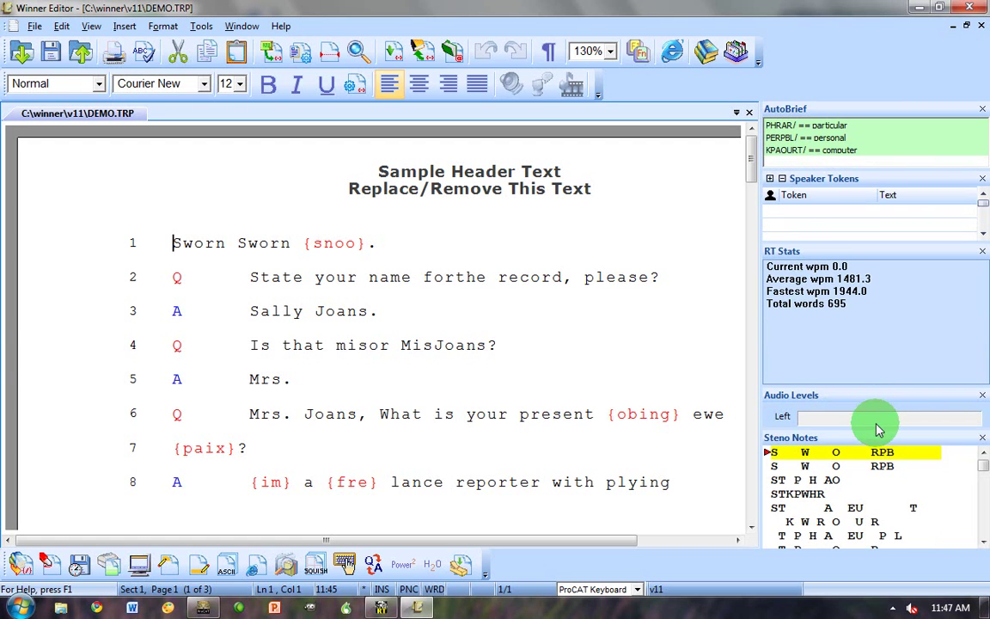
pyautogui.moveTo(879, 430); pyautogui.dragTo(877, 464)
pyautogui.moveTo(794, 246); pyautogui.dragTo(873, 343)
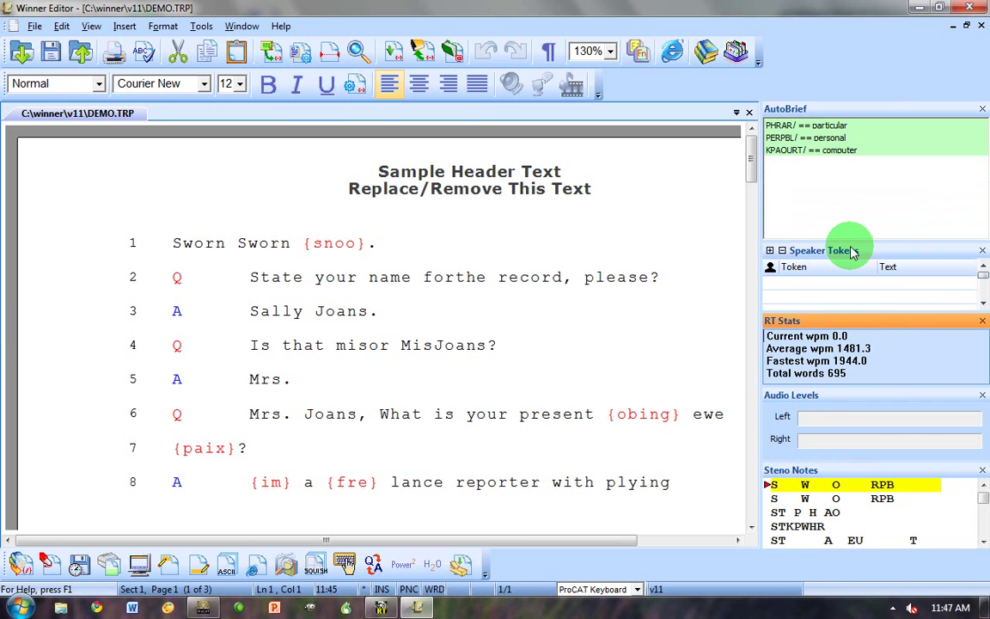
# Shorten AutoBrief to enlarge Speaker Tokens, and re-dock RT Stats beneath Speaker Tokens on the right.
pyautogui.moveTo(848, 238); pyautogui.dragTo(847, 194)
pyautogui.moveTo(829, 293); pyautogui.dragTo(301, 260)
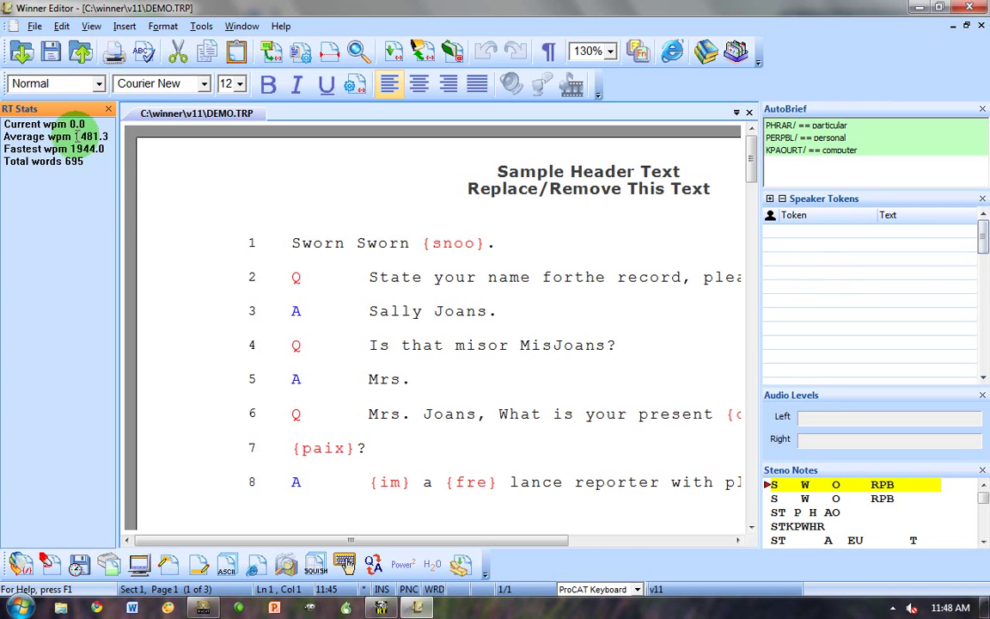
pyautogui.moveTo(49, 108); pyautogui.dragTo(984, 296)
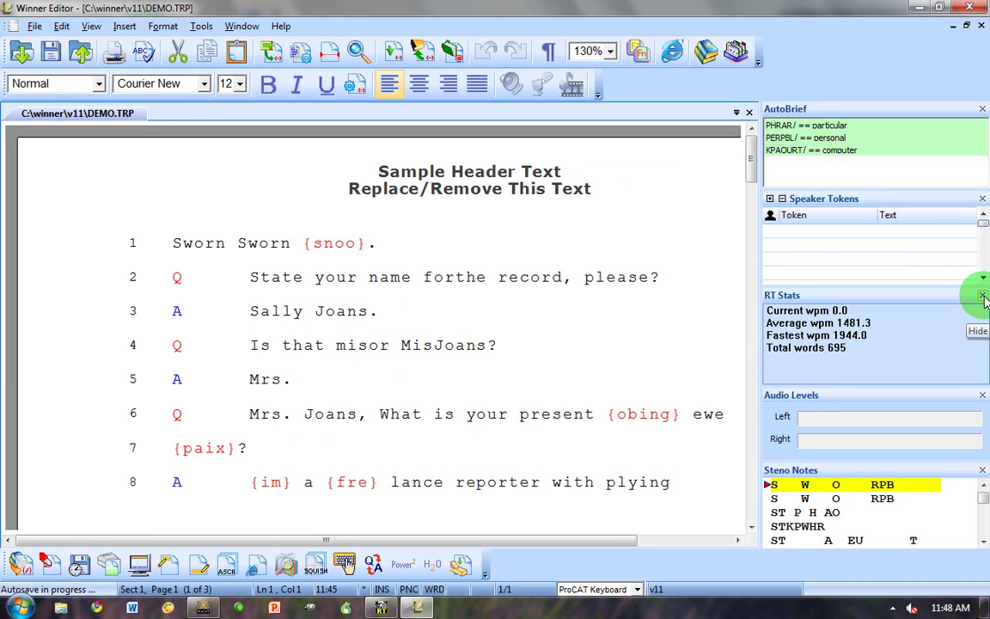